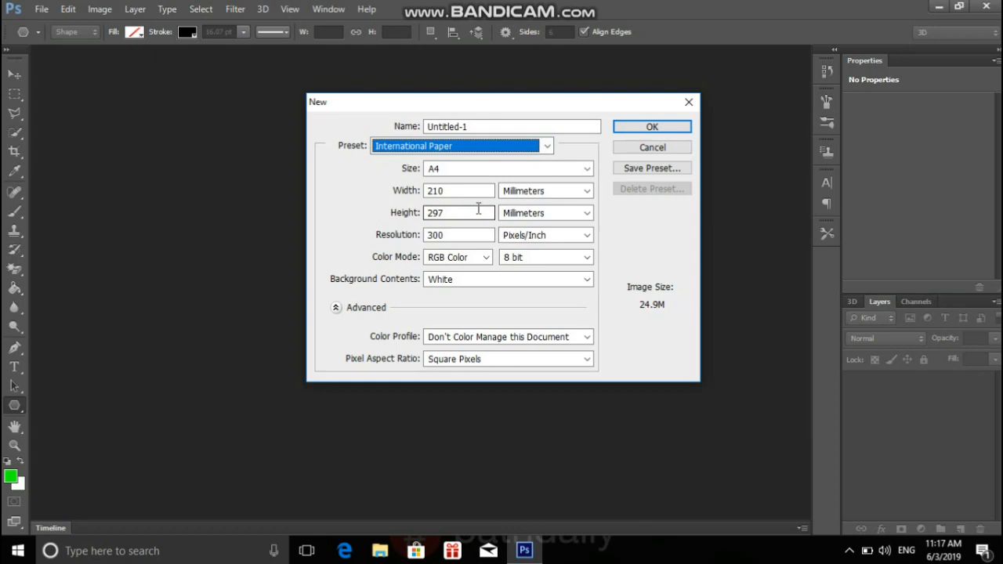
Create an A4 document, 210 x 297 mm at 300 pixels/inch in RGB Color, with transparent background contents.
{"action": "left_click", "coordinate": [584, 280]}
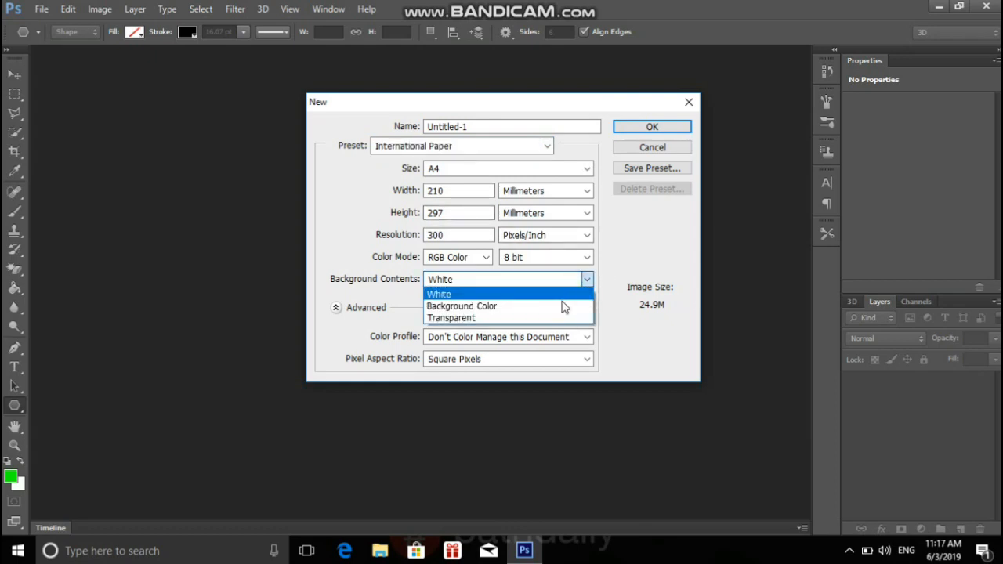
{"action": "left_click", "coordinate": [542, 326]}
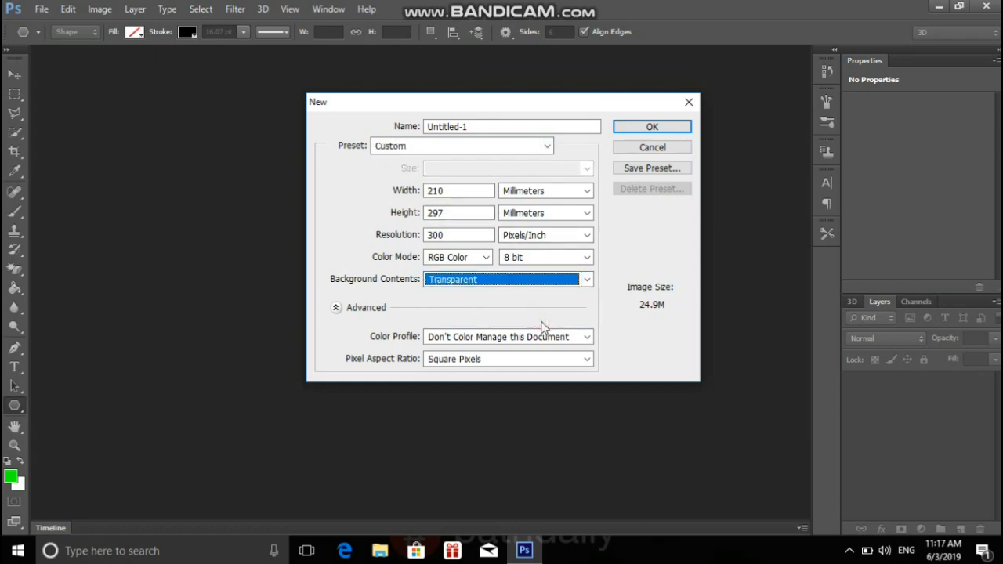
{"action": "left_click", "coordinate": [643, 127]}
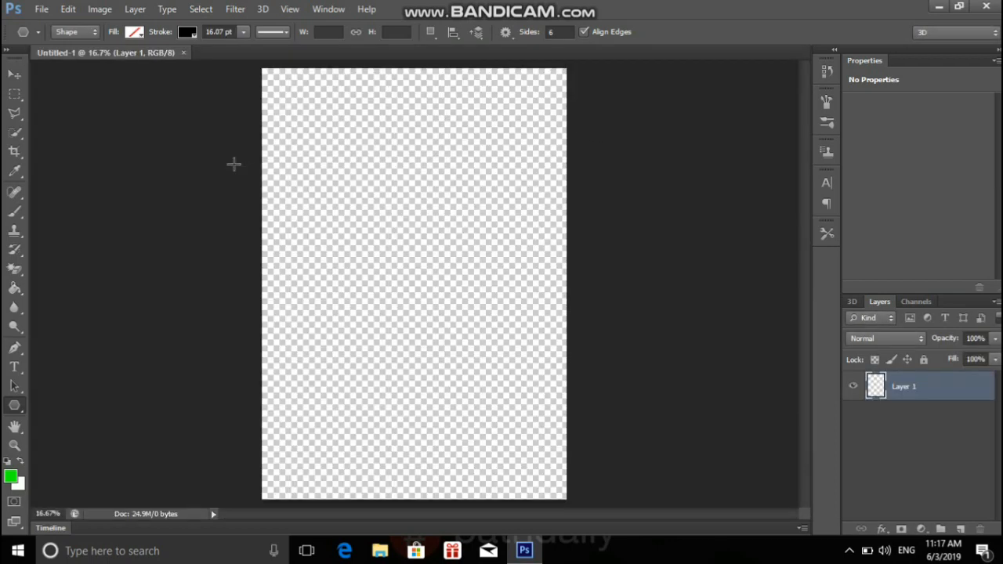
{"action": "left_click", "coordinate": [40, 8]}
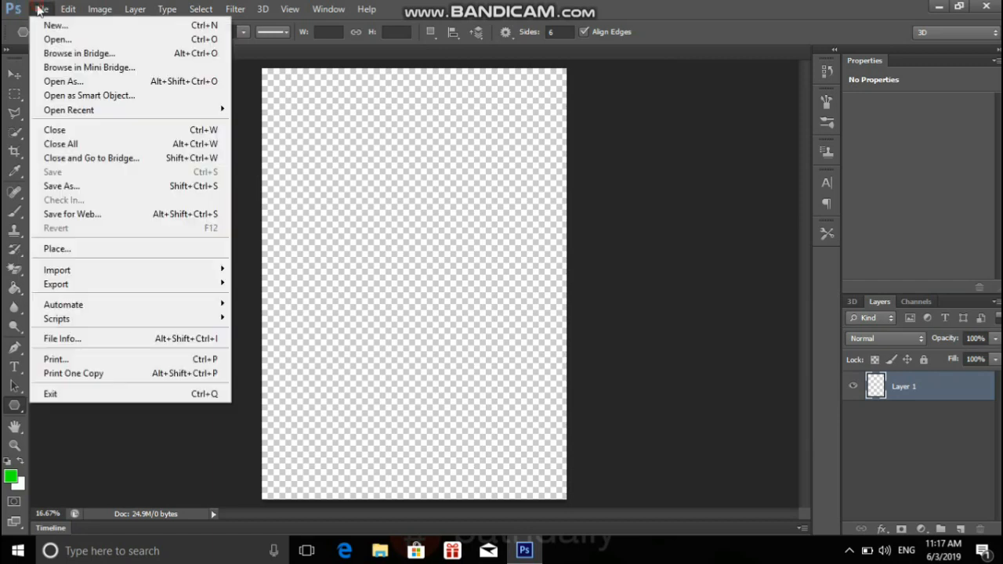
{"action": "left_click", "coordinate": [65, 43]}
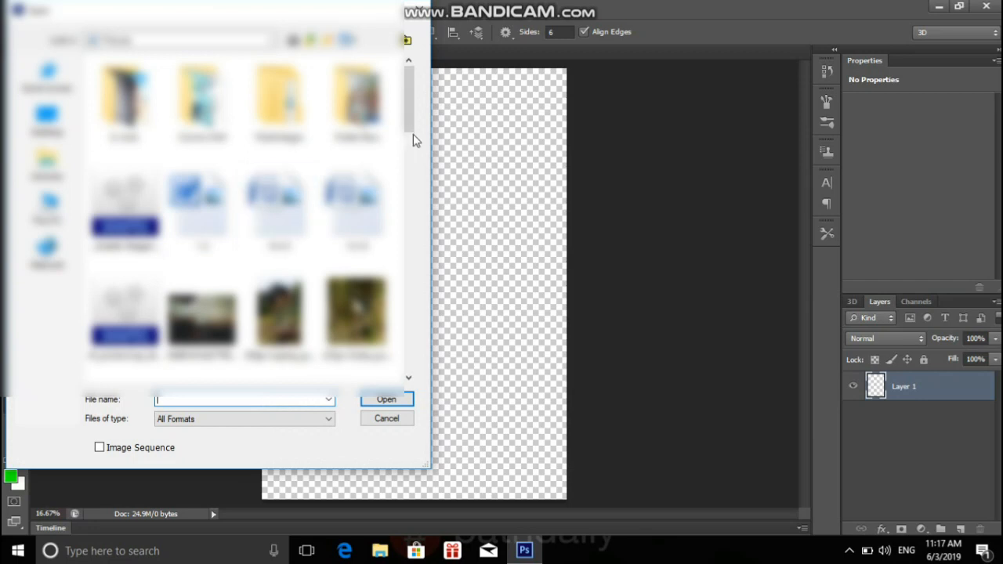
{"action": "left_click_drag", "start_coordinate": [407, 84], "coordinate": [407, 202]}
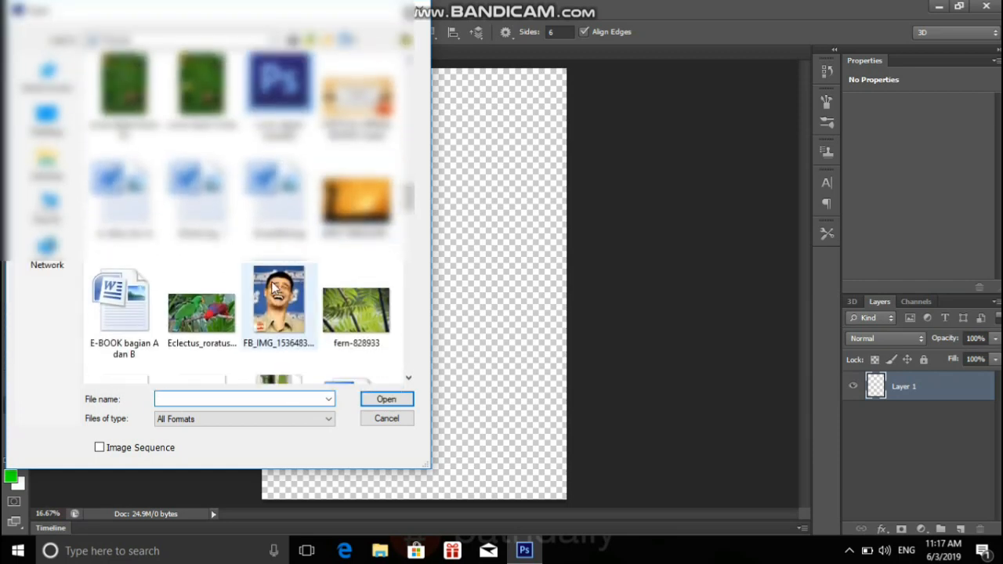
{"action": "left_click", "coordinate": [279, 305]}
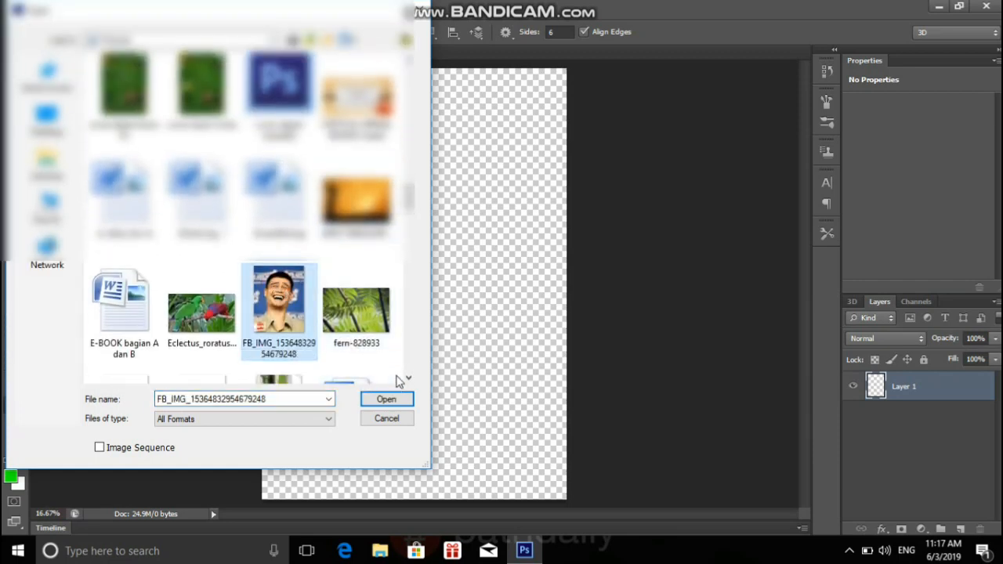
{"action": "left_click", "coordinate": [387, 399]}
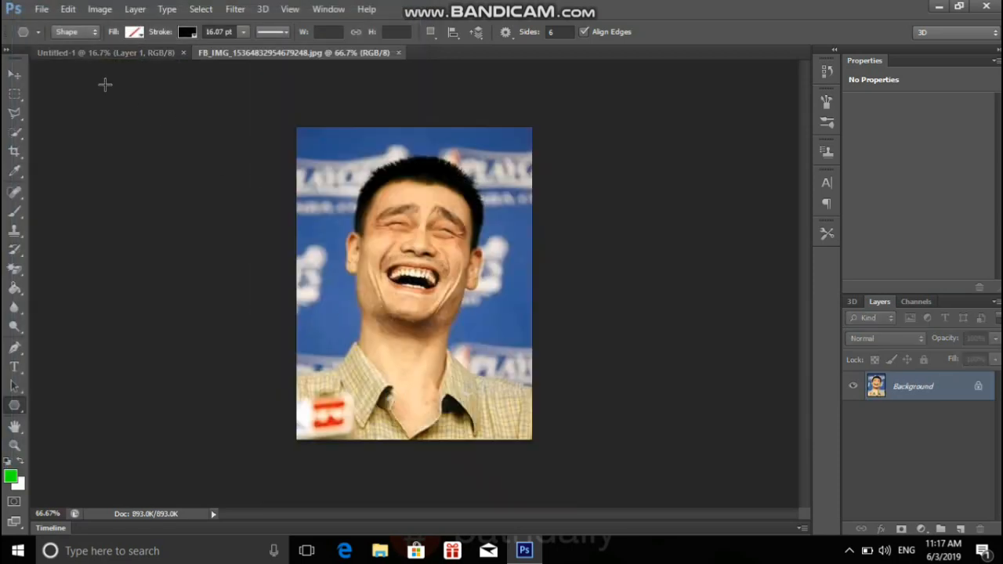
{"action": "left_click", "coordinate": [15, 76]}
{"action": "left_click_drag", "start_coordinate": [424, 221], "coordinate": [401, 235]}
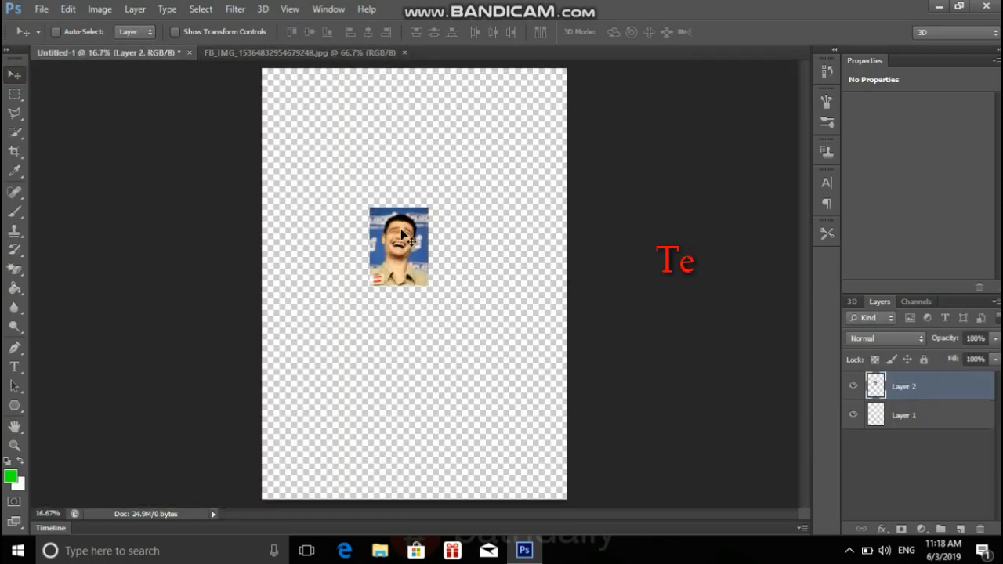
Scale the photo layer to about 315% width and 264% height and place it in the lower middle of the page.
{"action": "key", "text": "ctrl+t"}
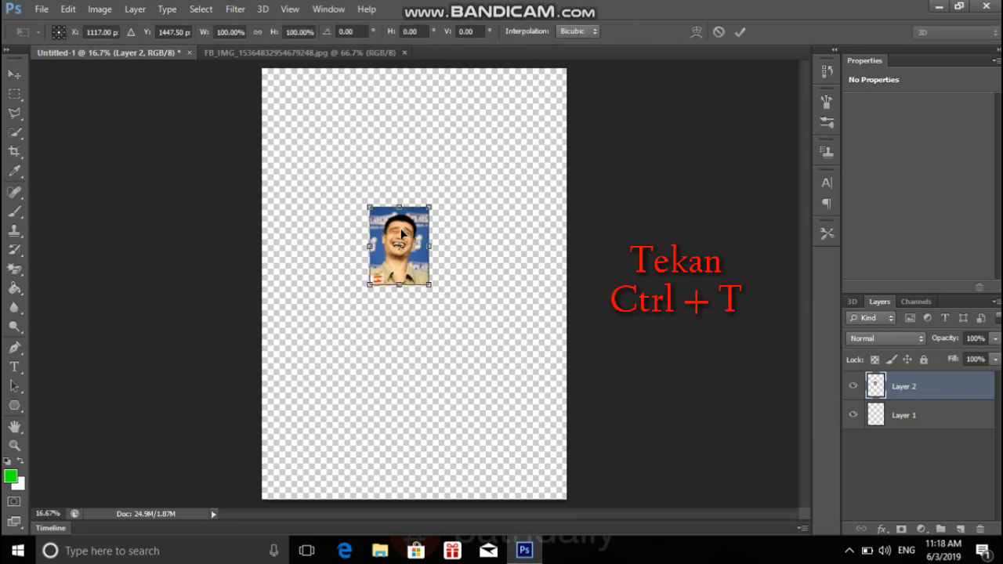
{"action": "left_click_drag", "start_coordinate": [432, 204], "coordinate": [515, 129]}
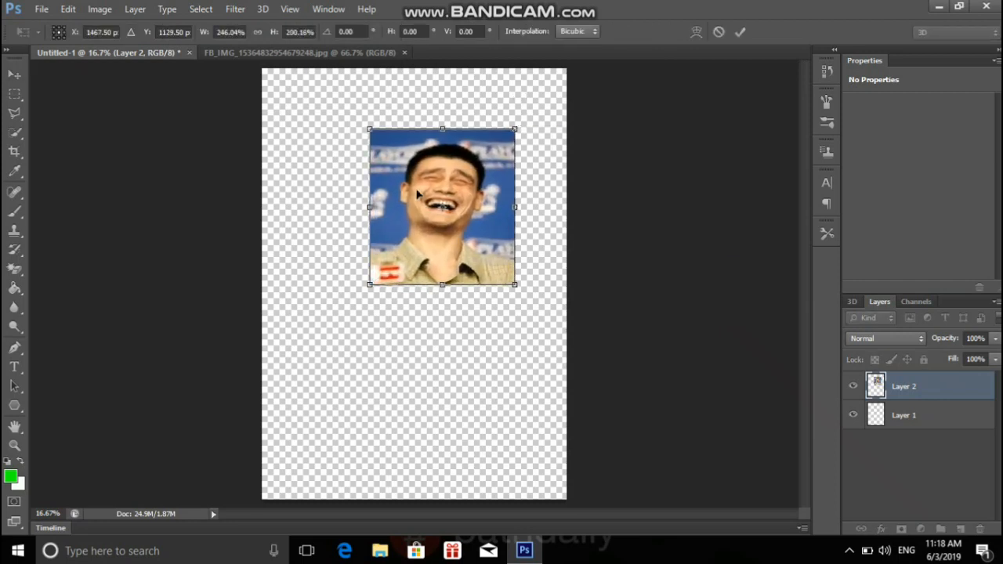
{"action": "left_click_drag", "start_coordinate": [368, 208], "coordinate": [330, 207]}
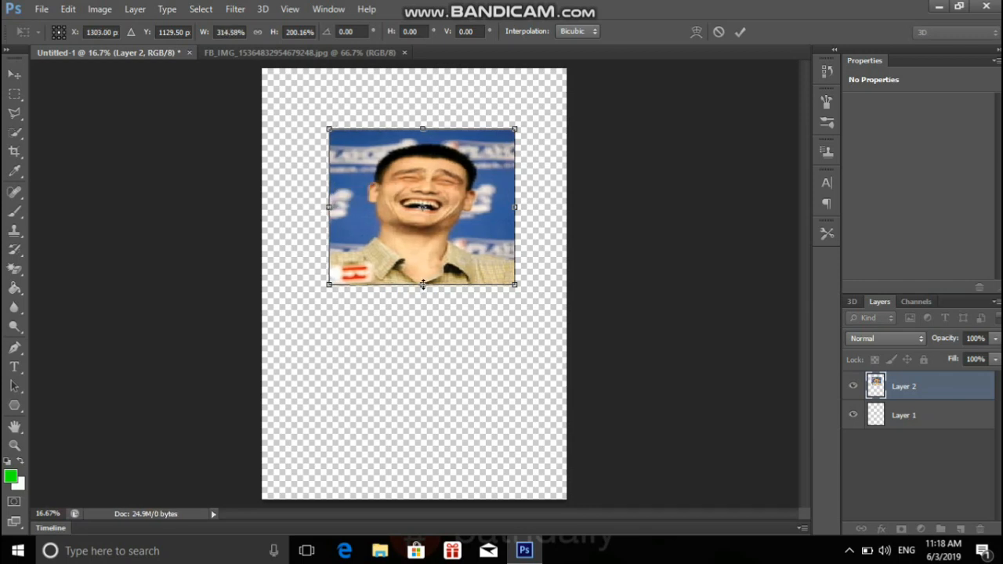
{"action": "left_click_drag", "start_coordinate": [423, 284], "coordinate": [422, 334]}
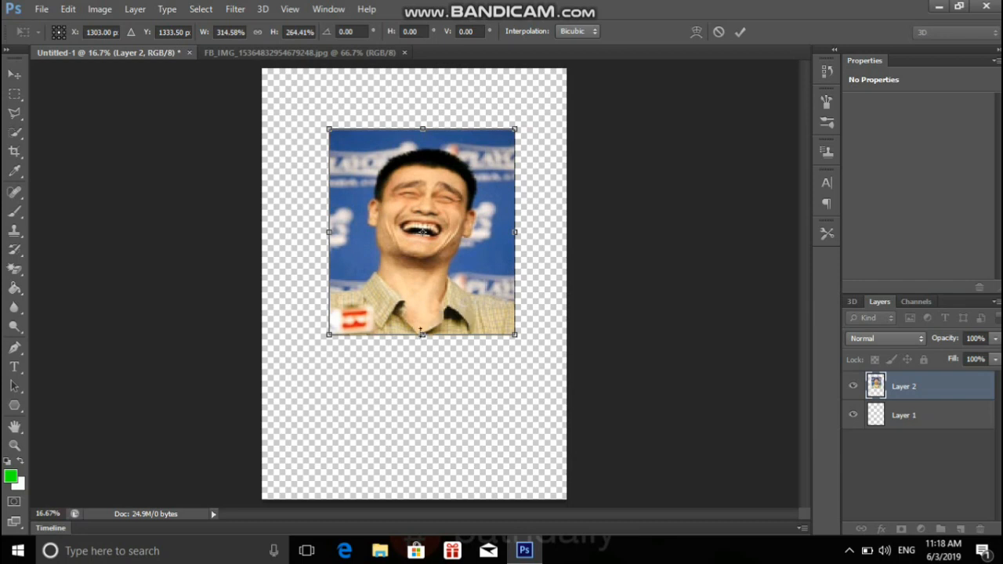
{"action": "left_click_drag", "start_coordinate": [439, 232], "coordinate": [434, 276]}
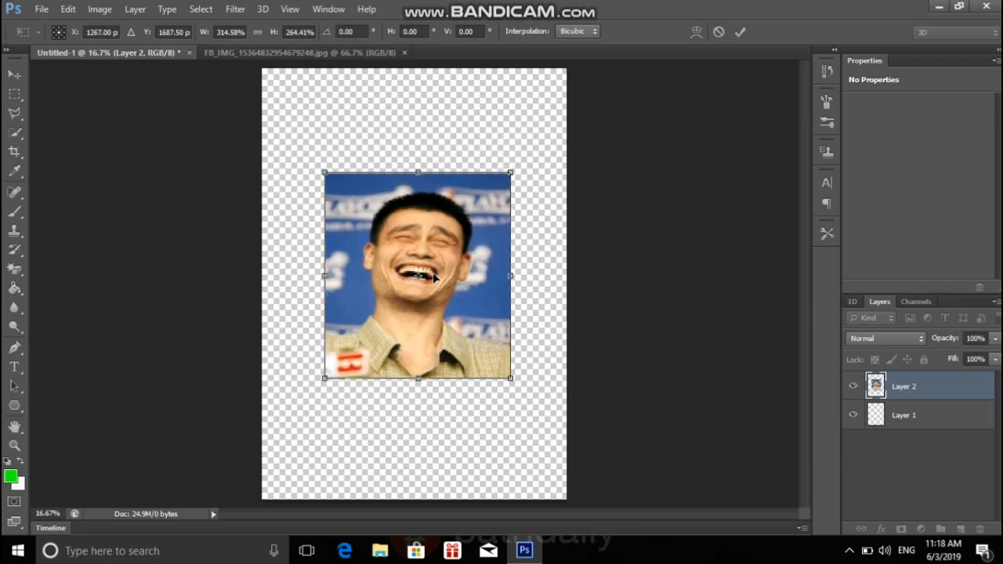
{"action": "left_click", "coordinate": [742, 34]}
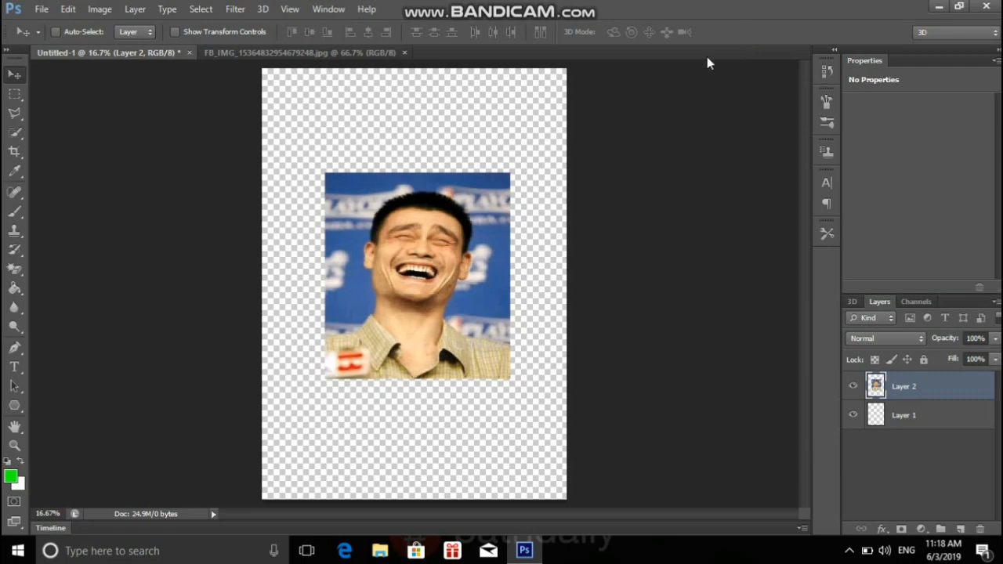
{"action": "left_click_drag", "start_coordinate": [456, 251], "coordinate": [462, 323]}
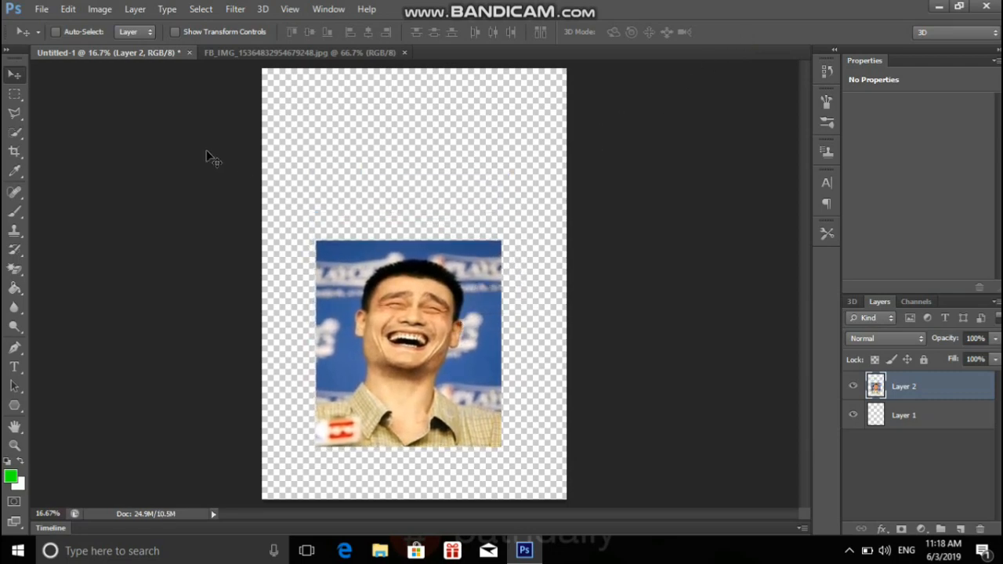
Draw a six-sided polygon in Path mode, about 4 in wide and 3.5 in high, overlapping the photo's upper left corner.
{"action": "left_click", "coordinate": [16, 406]}
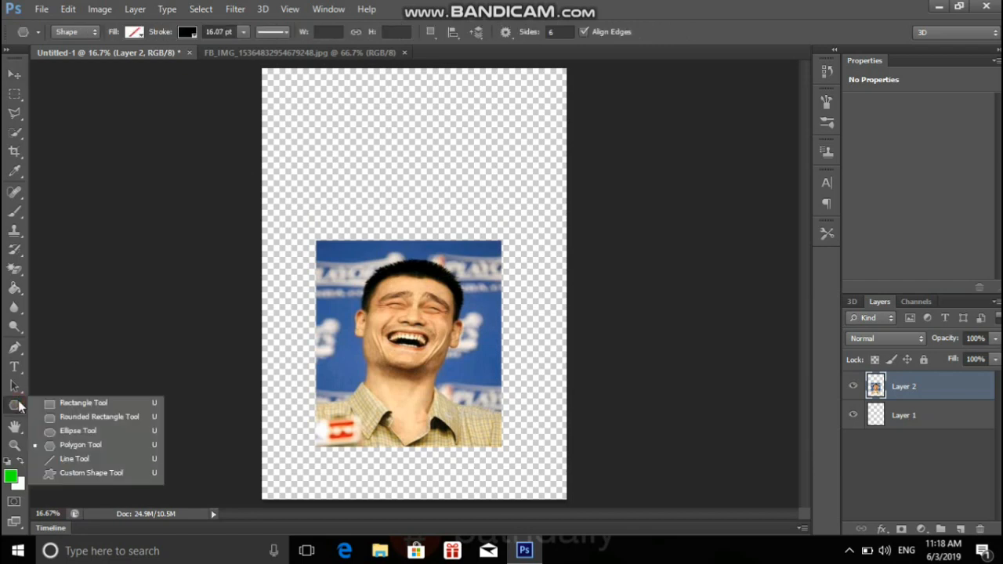
{"action": "left_click", "coordinate": [94, 33]}
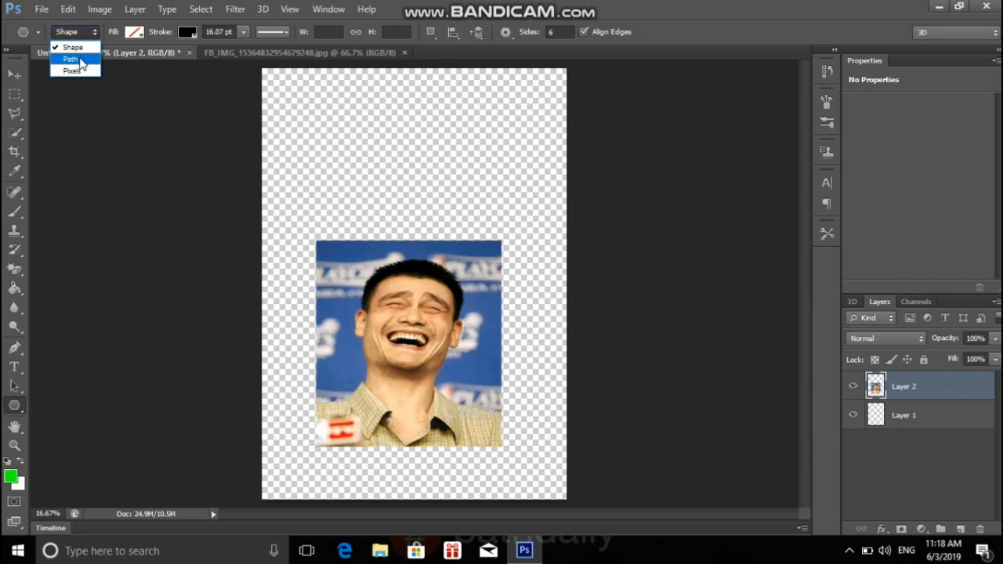
{"action": "left_click", "coordinate": [73, 59]}
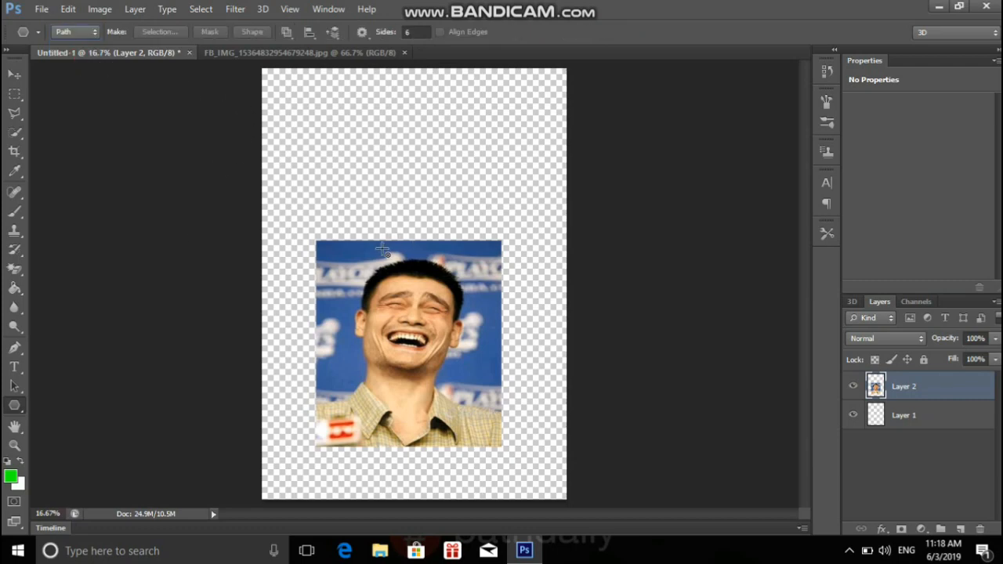
{"action": "left_click_drag", "start_coordinate": [336, 236], "coordinate": [413, 238]}
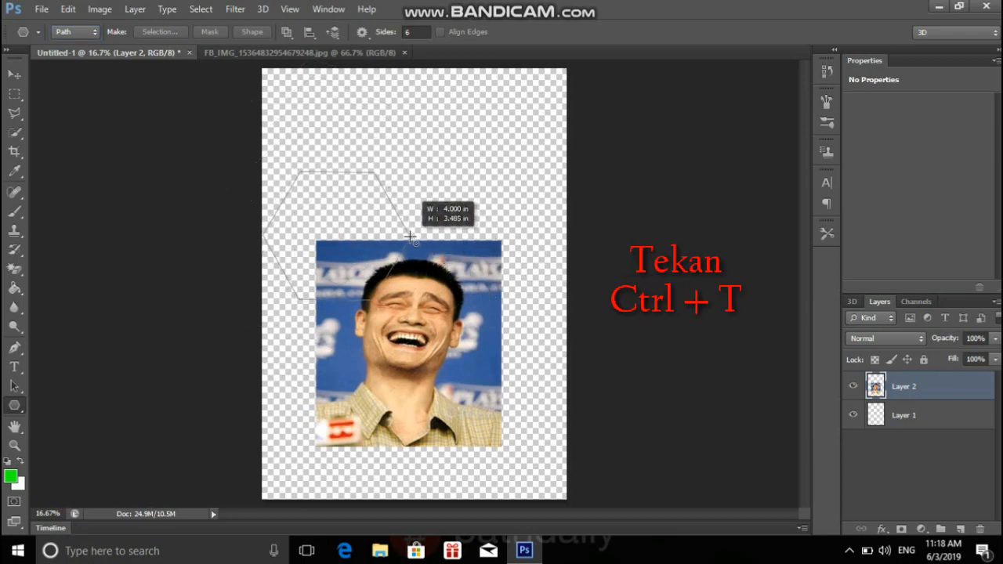
Center the hexagon path over the face and scale it to about 112% width and 108% height.
{"action": "key", "text": "ctrl+t"}
{"action": "left_click_drag", "start_coordinate": [342, 232], "coordinate": [421, 294]}
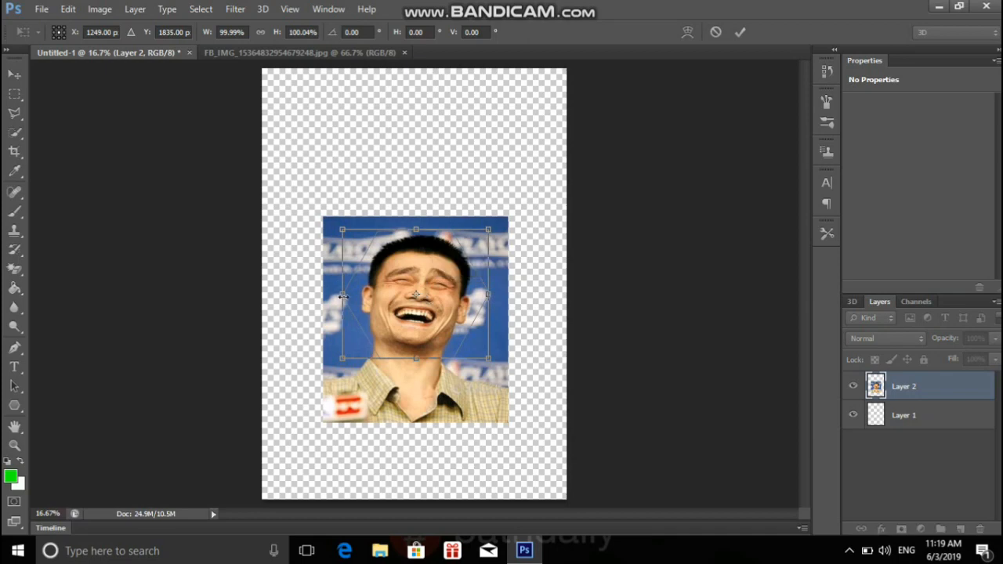
{"action": "left_click_drag", "start_coordinate": [343, 297], "coordinate": [335, 297]}
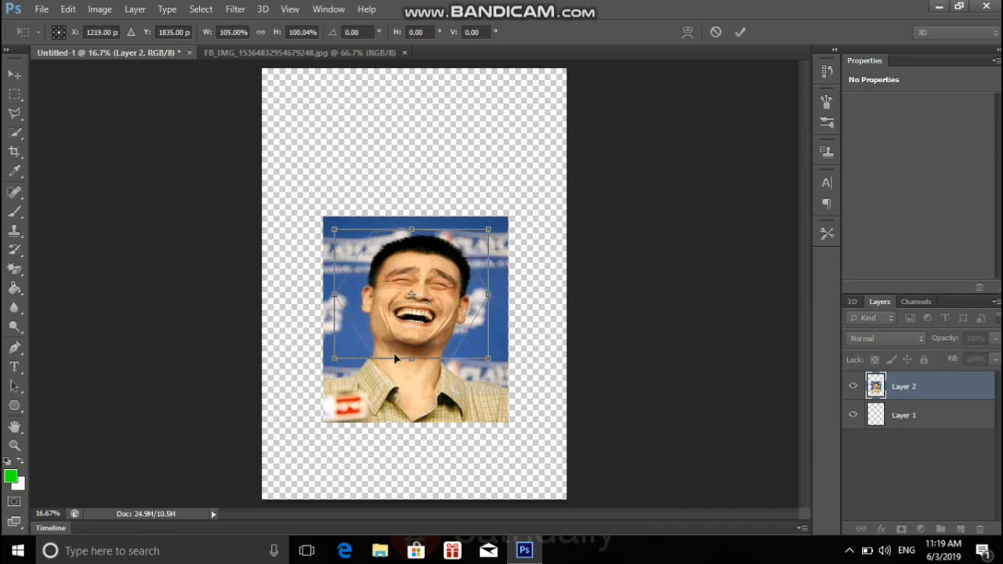
{"action": "left_click_drag", "start_coordinate": [413, 357], "coordinate": [412, 368]}
{"action": "left_click_drag", "start_coordinate": [487, 301], "coordinate": [498, 305]}
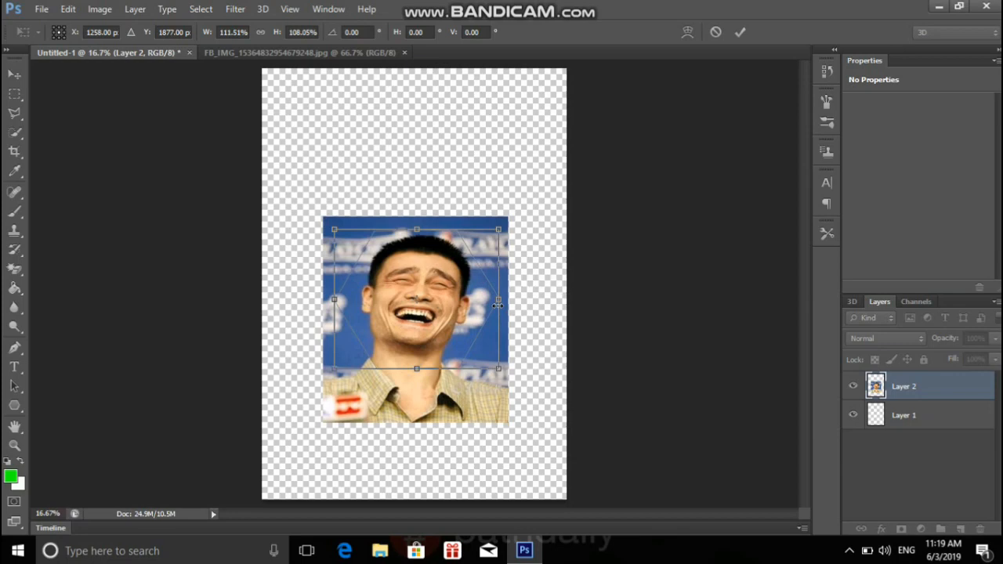
{"action": "left_click", "coordinate": [739, 32]}
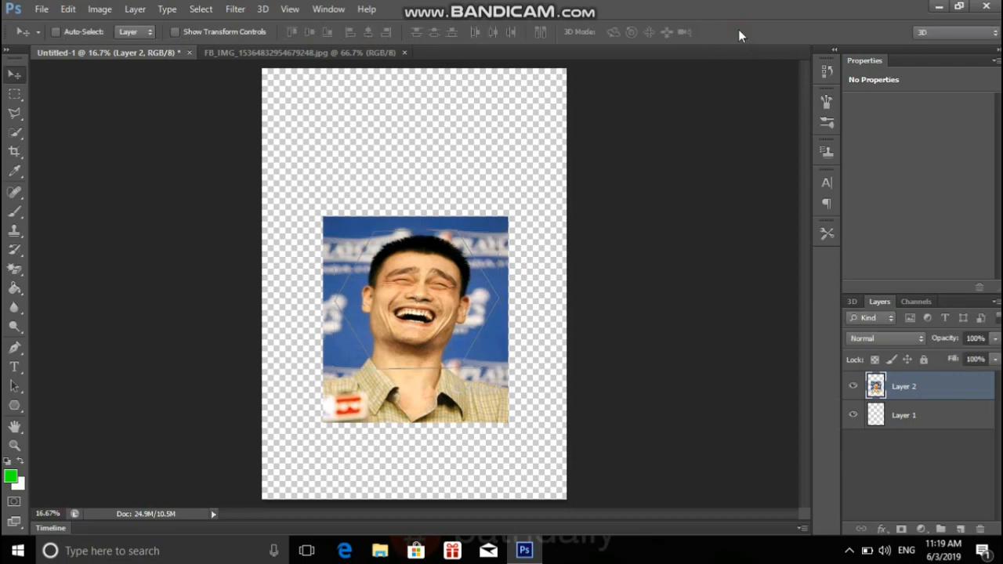
Convert the hexagon path into a new anti-aliased selection with a feather radius of 0 pixels.
{"action": "left_click", "coordinate": [15, 406]}
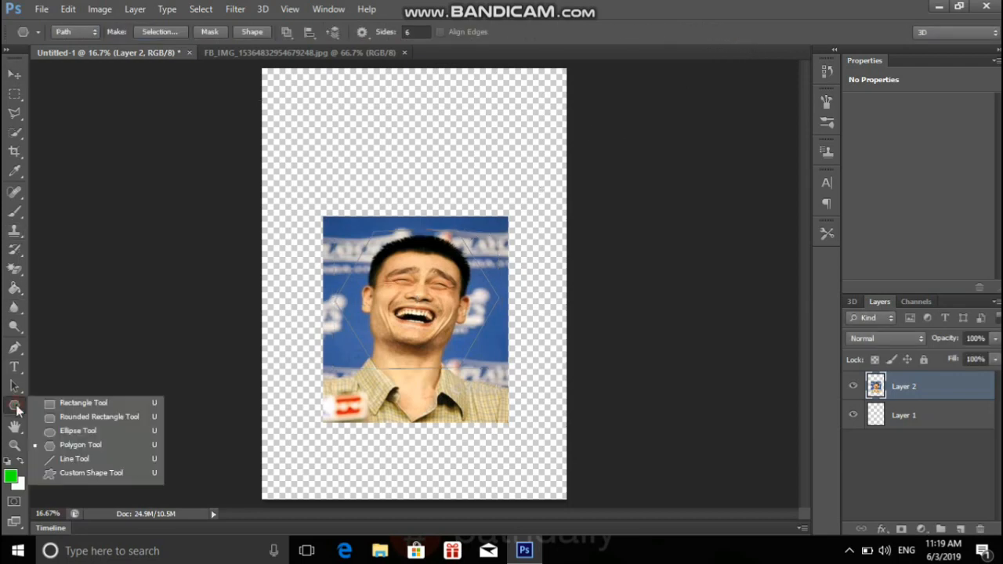
{"action": "left_click", "coordinate": [161, 32]}
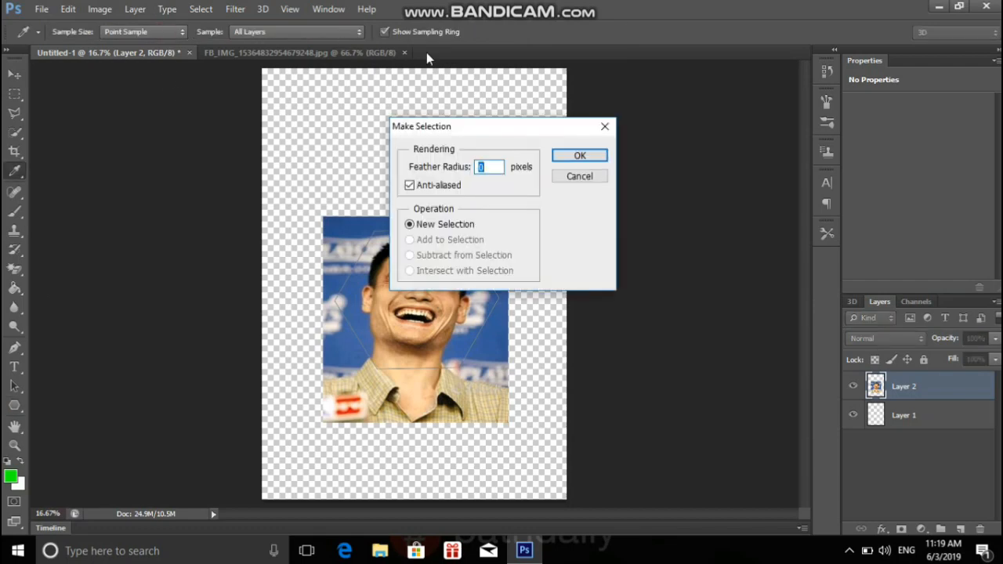
{"action": "left_click", "coordinate": [580, 155]}
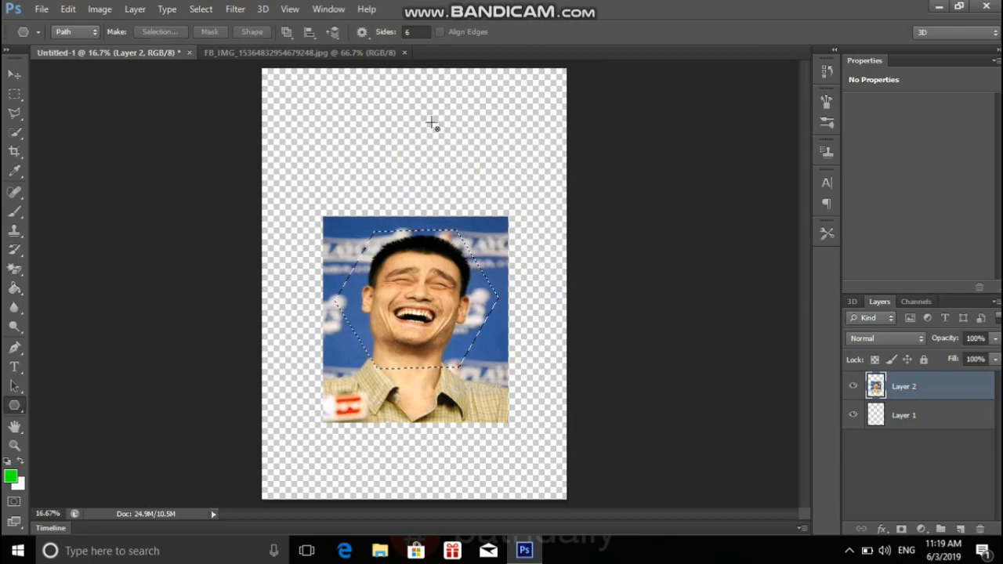
Clear the part of the photo outside the hexagon selection, and move the deselected hexagonal cutout slightly up the page.
{"action": "left_click", "coordinate": [213, 10]}
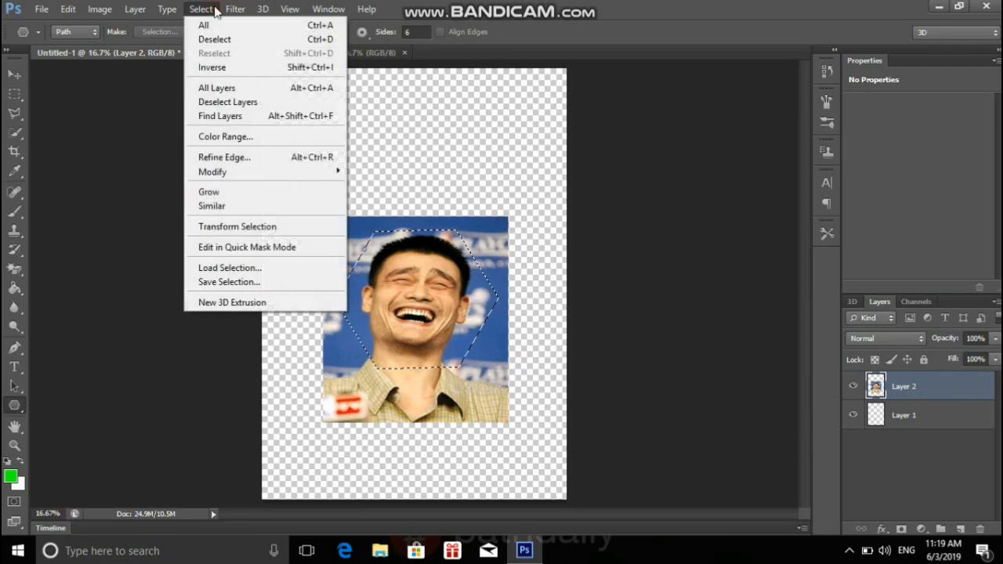
{"action": "left_click", "coordinate": [211, 68]}
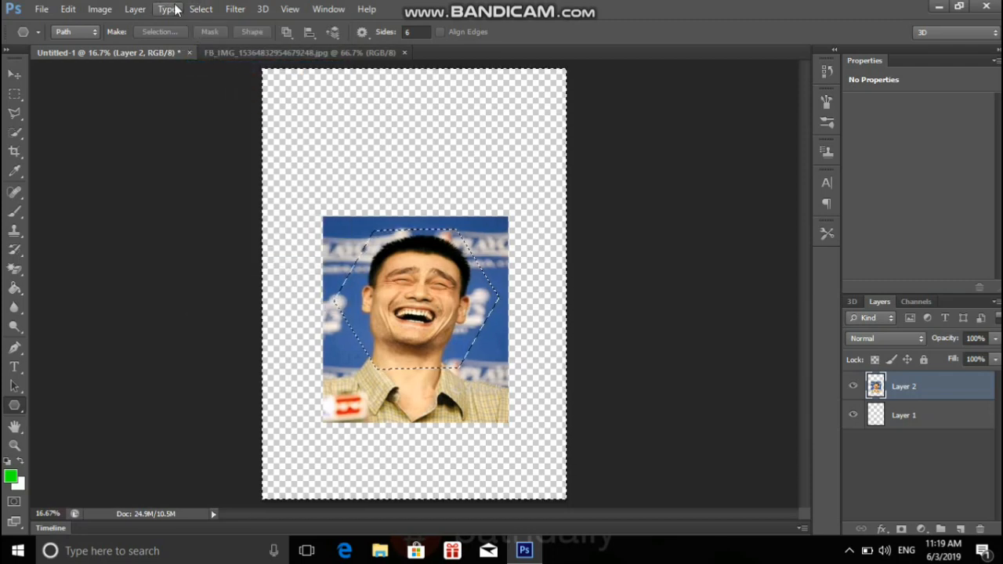
{"action": "left_click", "coordinate": [71, 9]}
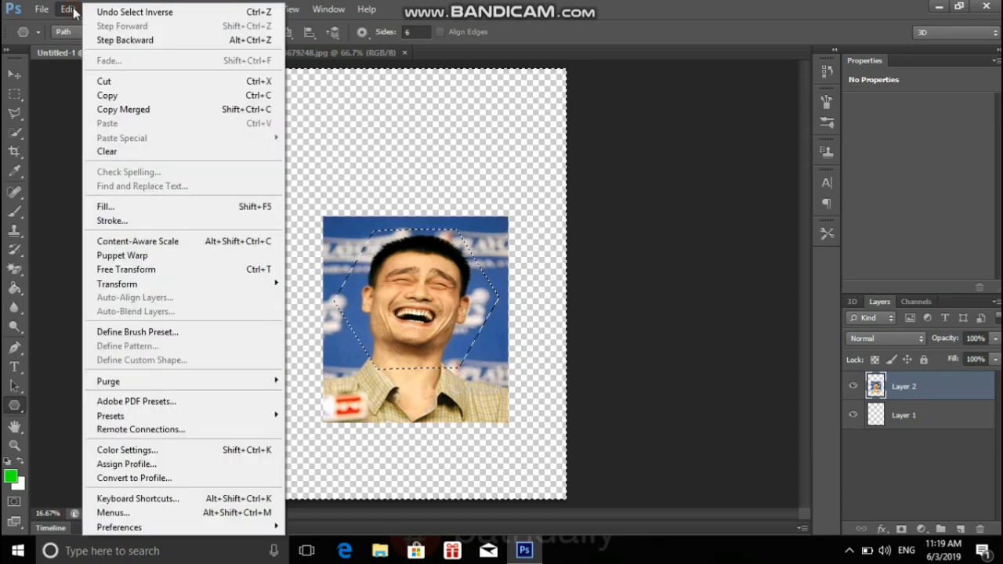
{"action": "left_click", "coordinate": [124, 153]}
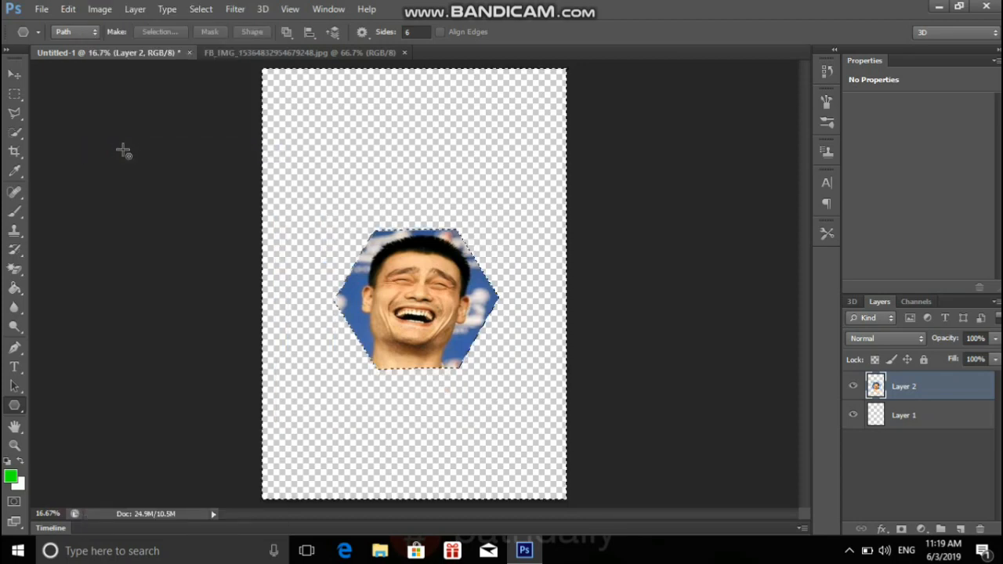
{"action": "left_click", "coordinate": [201, 8]}
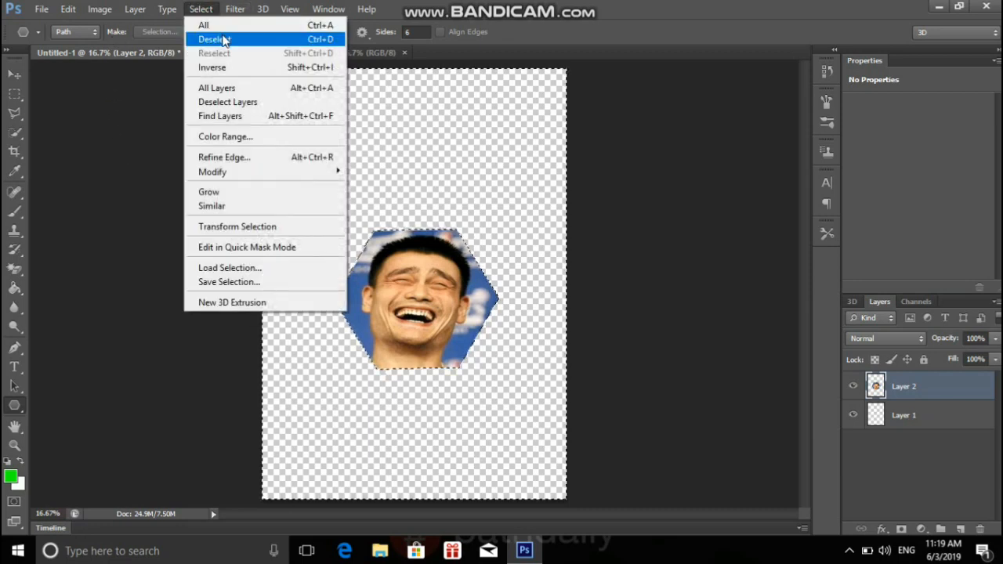
{"action": "left_click", "coordinate": [224, 39]}
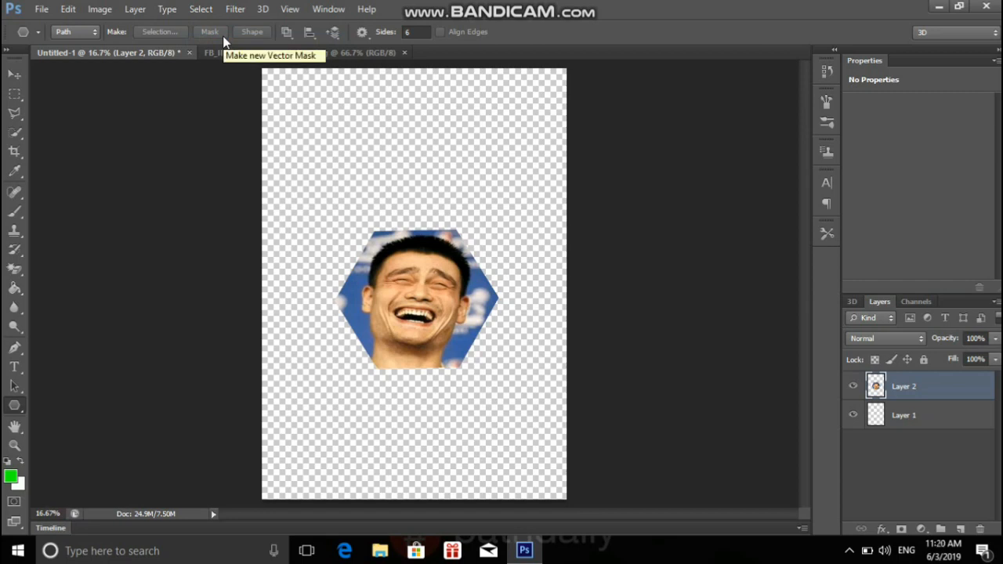
{"action": "left_click", "coordinate": [14, 73]}
{"action": "left_click_drag", "start_coordinate": [422, 296], "coordinate": [416, 261]}
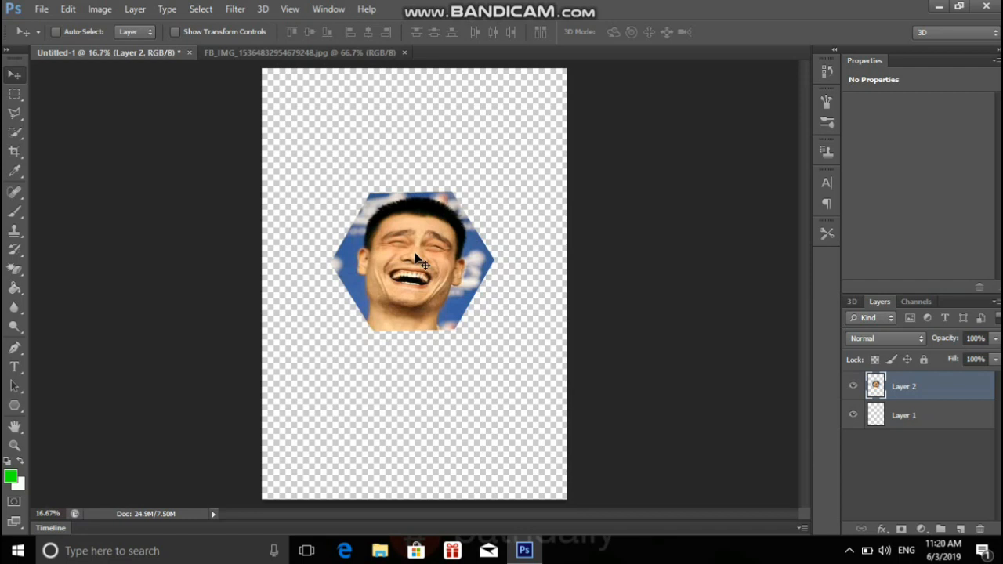
Draw a six-sided polygon in Shape mode, about 1462 px wide and 1266 px high, and give its stroke a solid line style.
{"action": "left_click", "coordinate": [14, 405]}
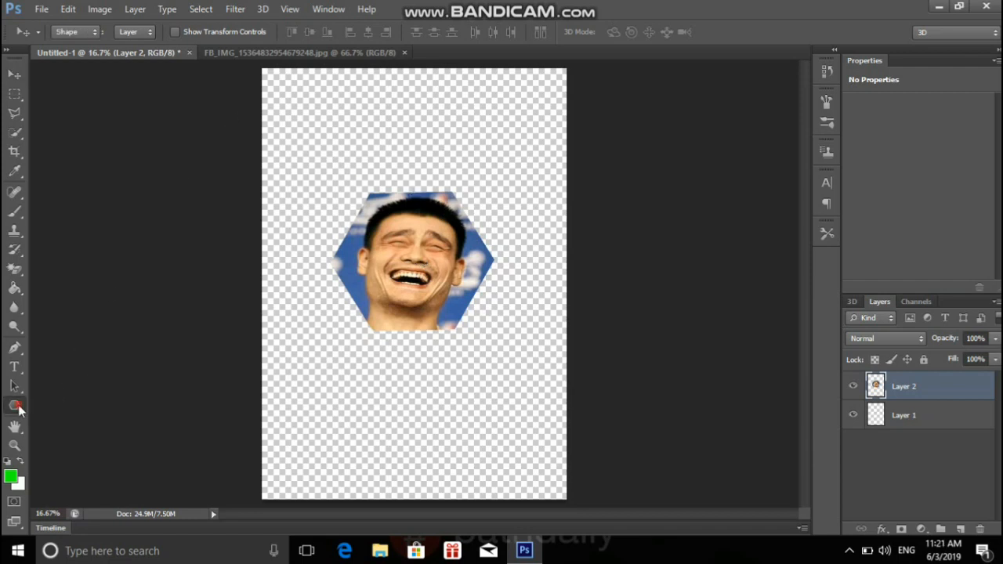
{"action": "left_click", "coordinate": [93, 32]}
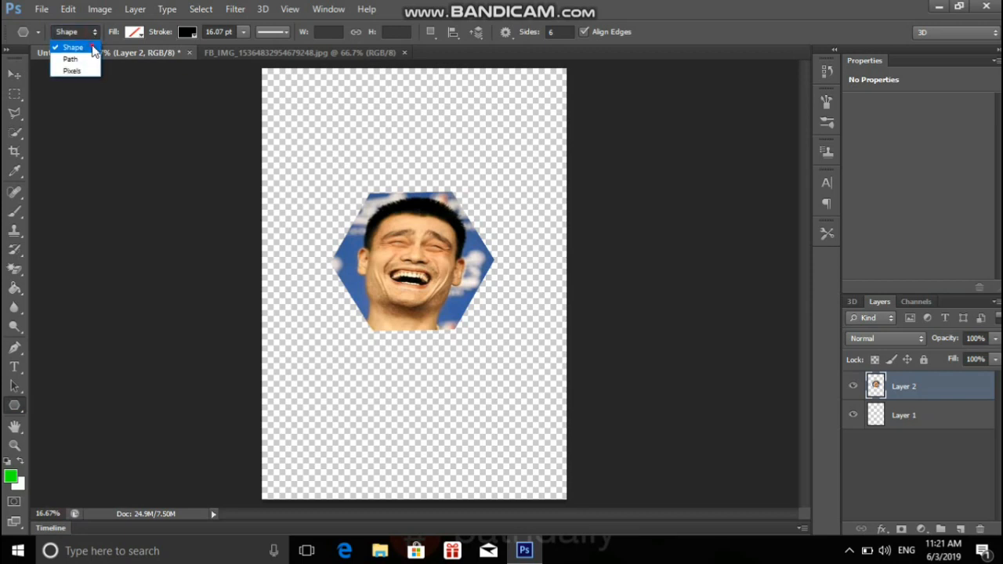
{"action": "left_click", "coordinate": [91, 46]}
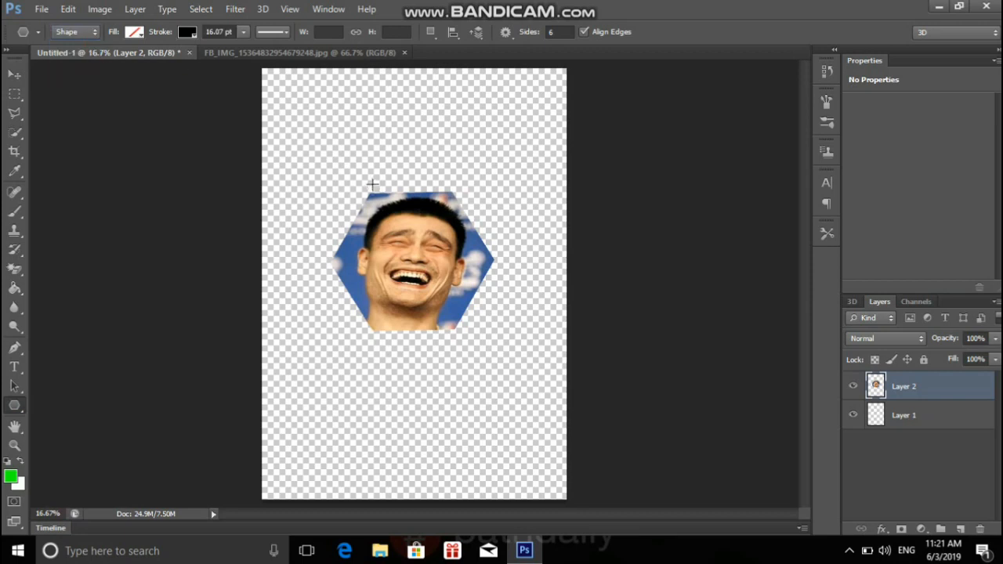
{"action": "left_click_drag", "start_coordinate": [374, 184], "coordinate": [464, 183]}
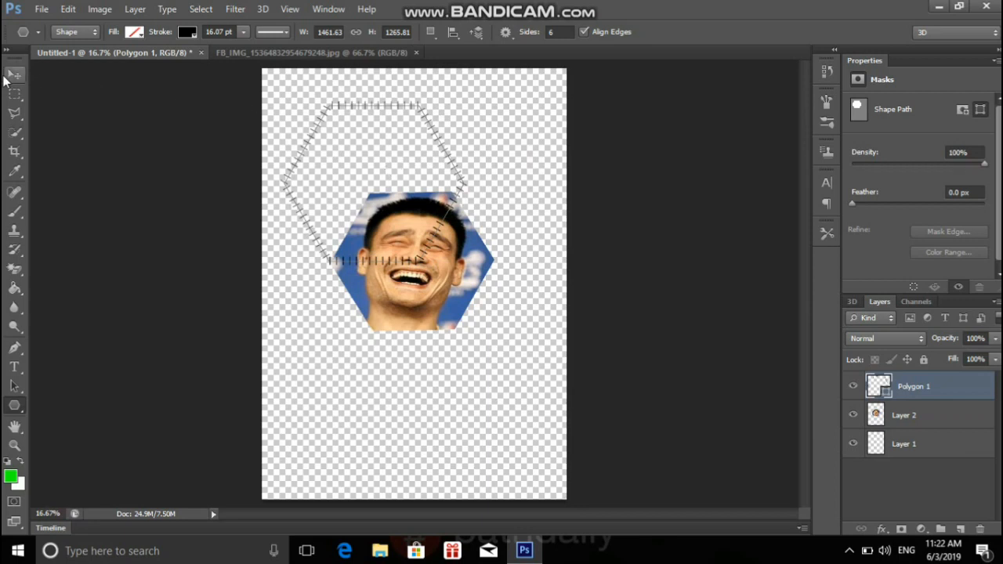
{"action": "left_click", "coordinate": [286, 33]}
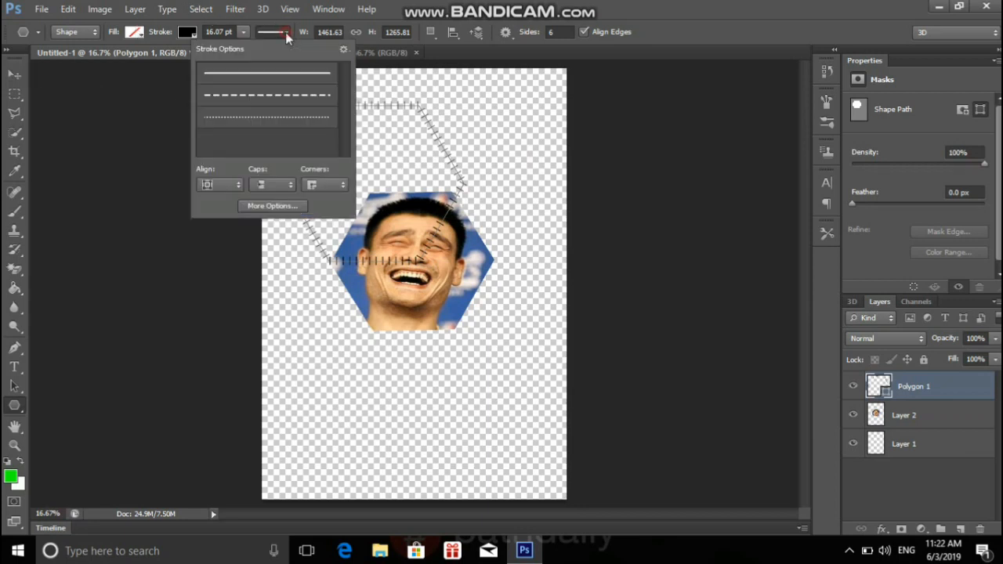
{"action": "left_click", "coordinate": [280, 73]}
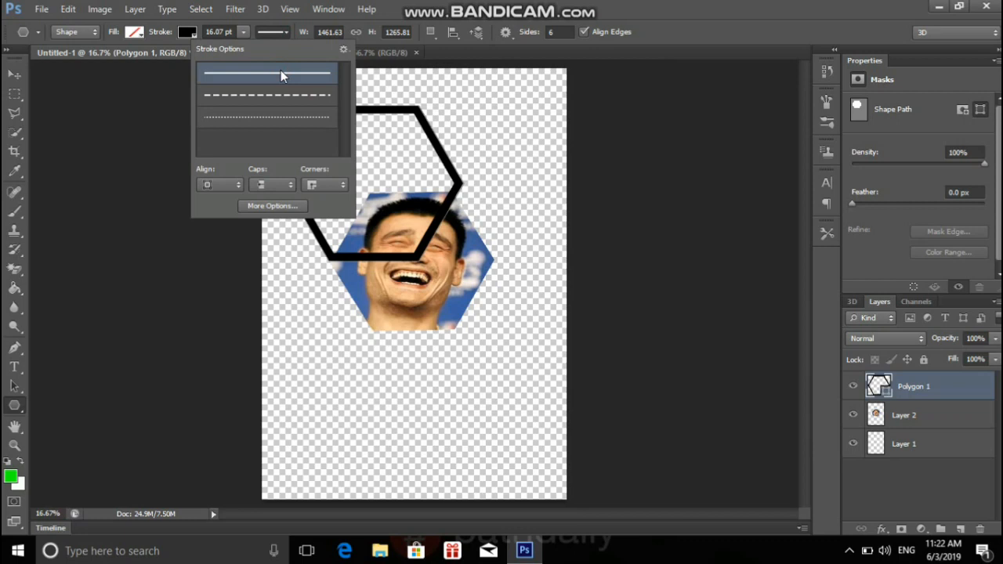
Set the hexagon outline's stroke color to dark blue and its width to 8.41 pt.
{"action": "left_click", "coordinate": [191, 27]}
{"action": "left_click", "coordinate": [190, 28]}
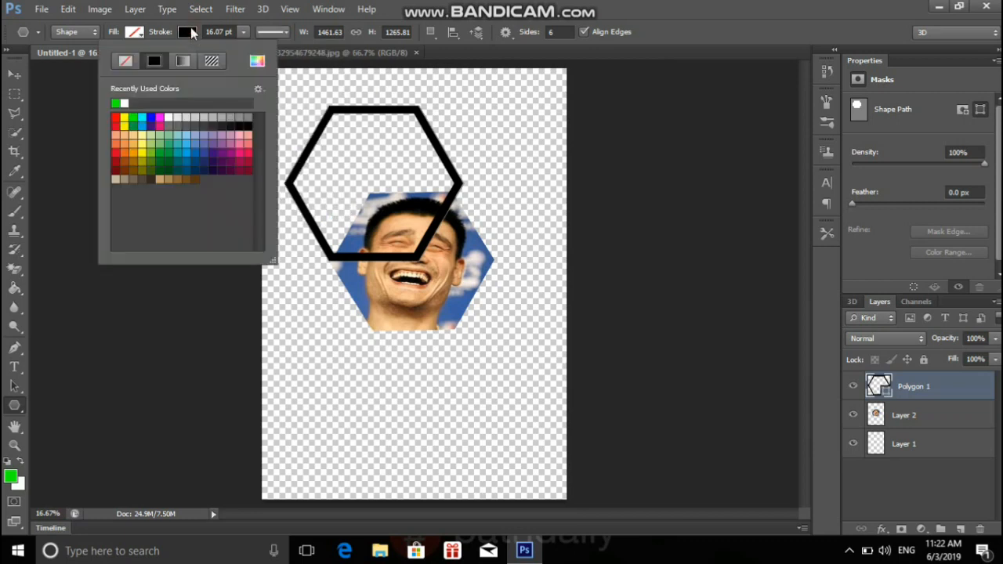
{"action": "left_click", "coordinate": [142, 119]}
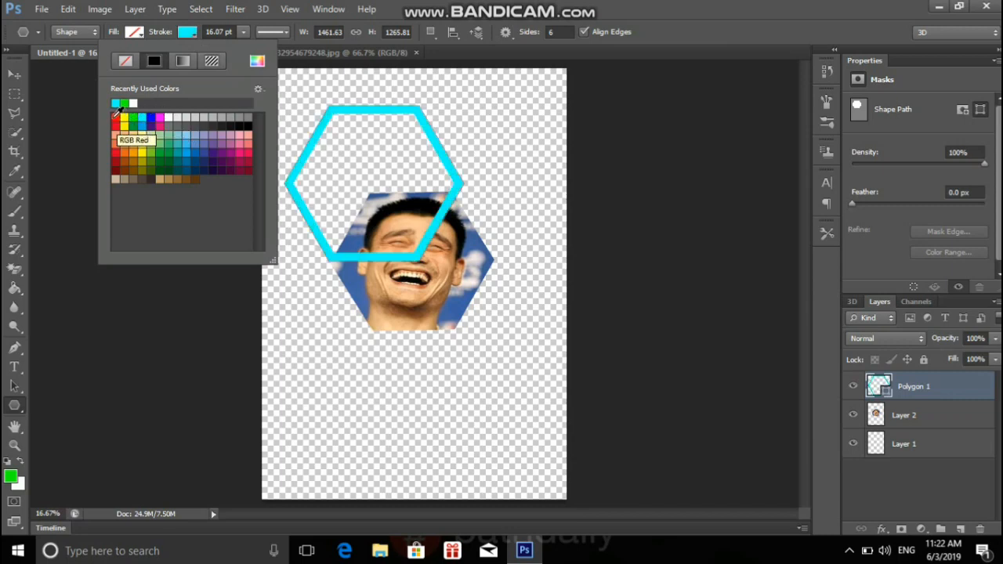
{"action": "left_click", "coordinate": [115, 118]}
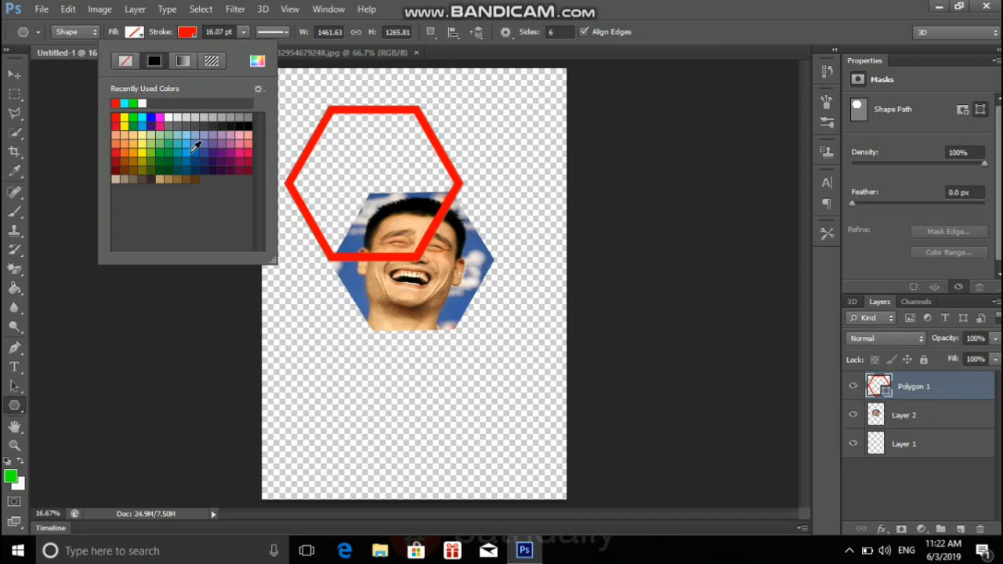
{"action": "left_click", "coordinate": [194, 152]}
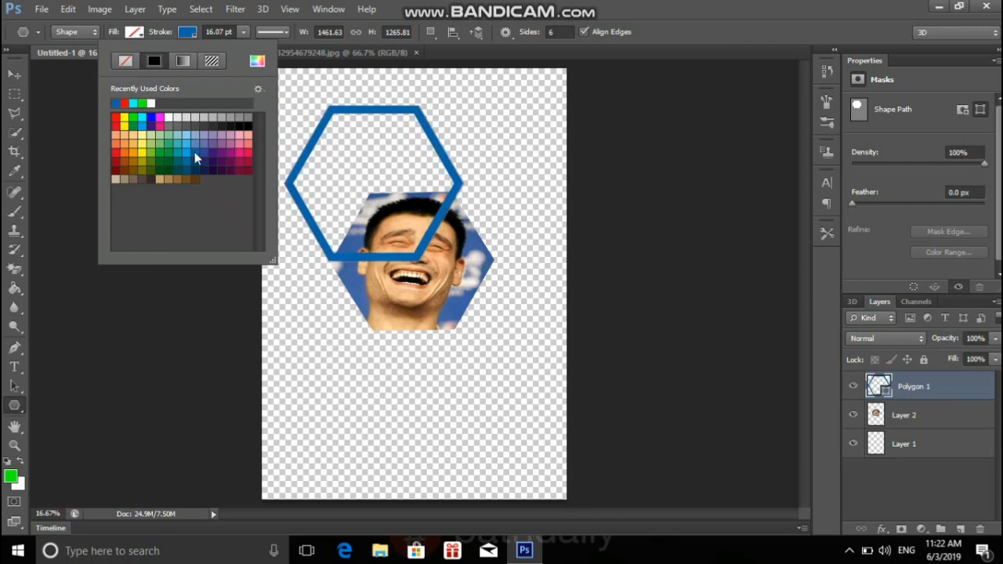
{"action": "left_click", "coordinate": [246, 31]}
{"action": "left_click", "coordinate": [246, 31]}
{"action": "left_click_drag", "start_coordinate": [235, 44], "coordinate": [234, 45]}
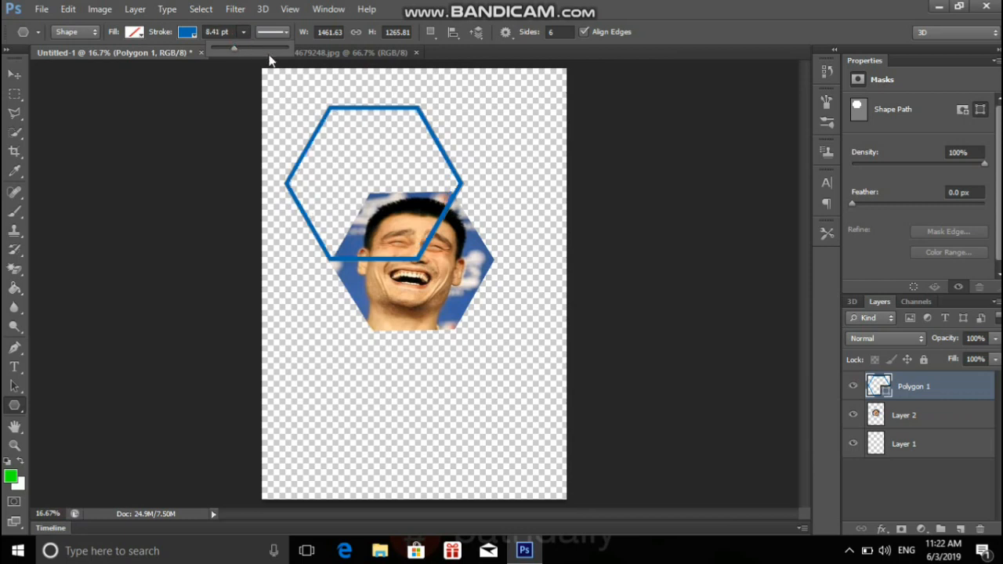
Move the hexagon outline over the photo cutout and scale it to about 91.4% width and 89.6% height to match the cutout's edges.
{"action": "left_click", "coordinate": [14, 74]}
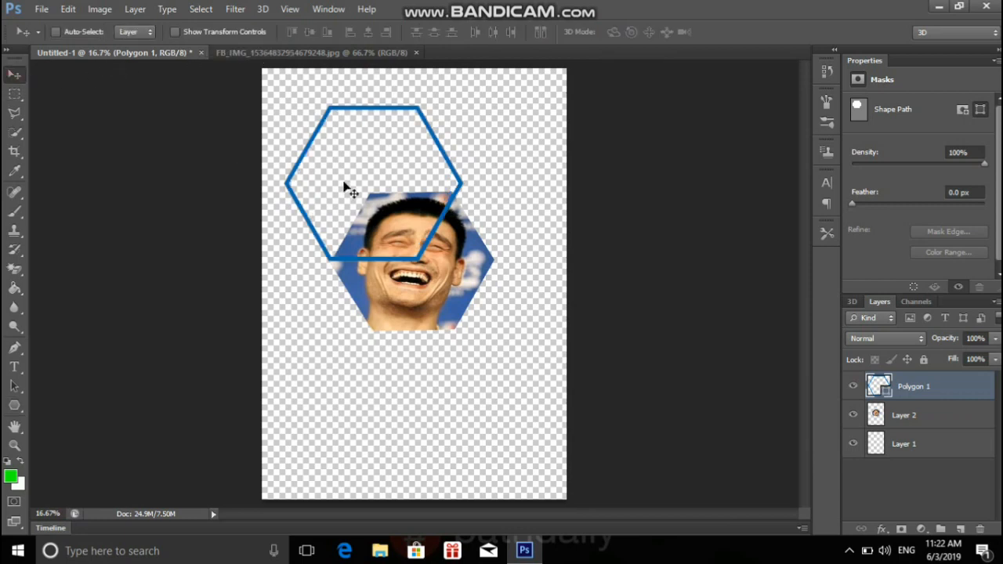
{"action": "left_click_drag", "start_coordinate": [363, 186], "coordinate": [409, 265]}
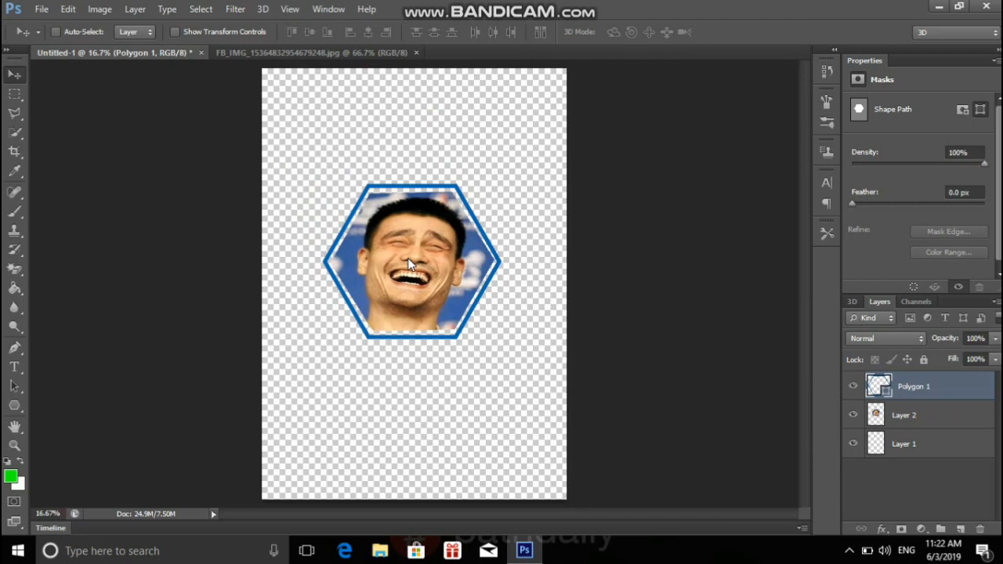
{"action": "key", "text": "ctrl+t"}
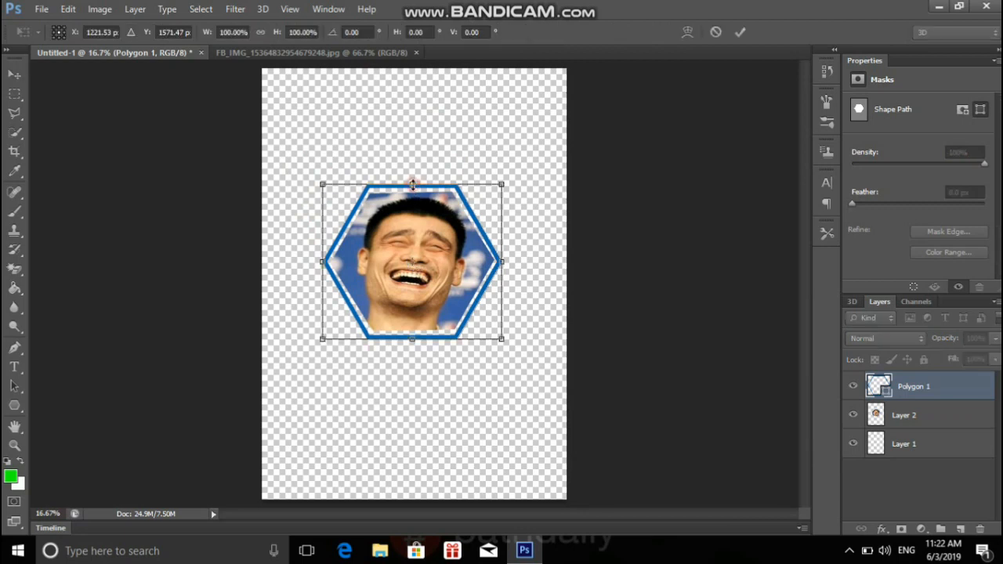
{"action": "left_click_drag", "start_coordinate": [413, 186], "coordinate": [413, 188]}
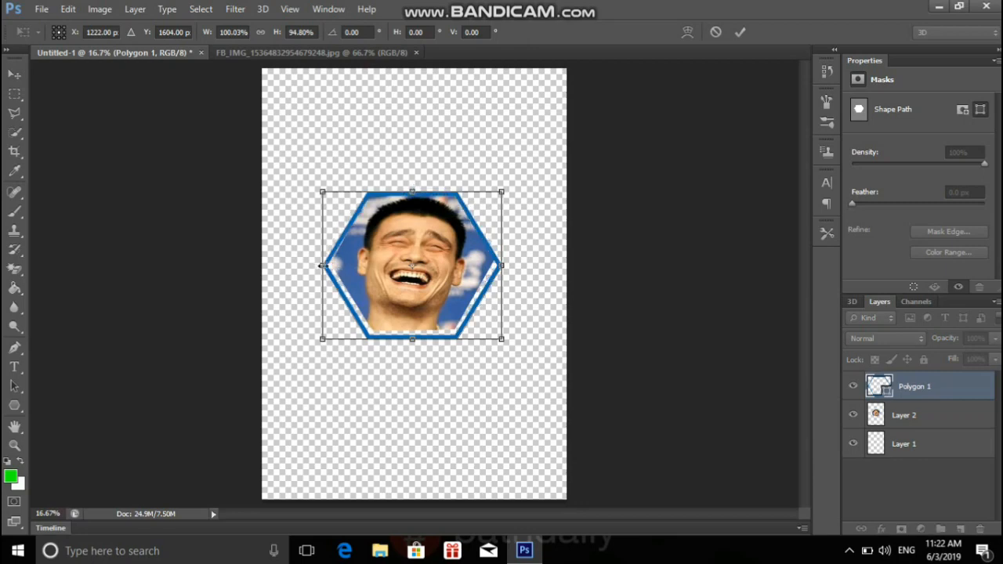
{"action": "left_click_drag", "start_coordinate": [411, 339], "coordinate": [412, 333]}
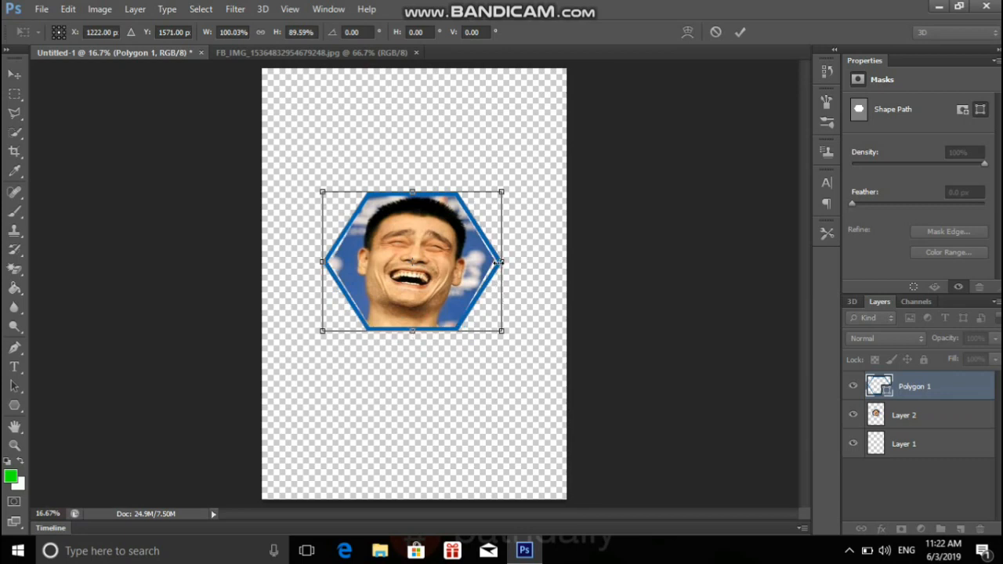
{"action": "left_click_drag", "start_coordinate": [494, 264], "coordinate": [494, 263]}
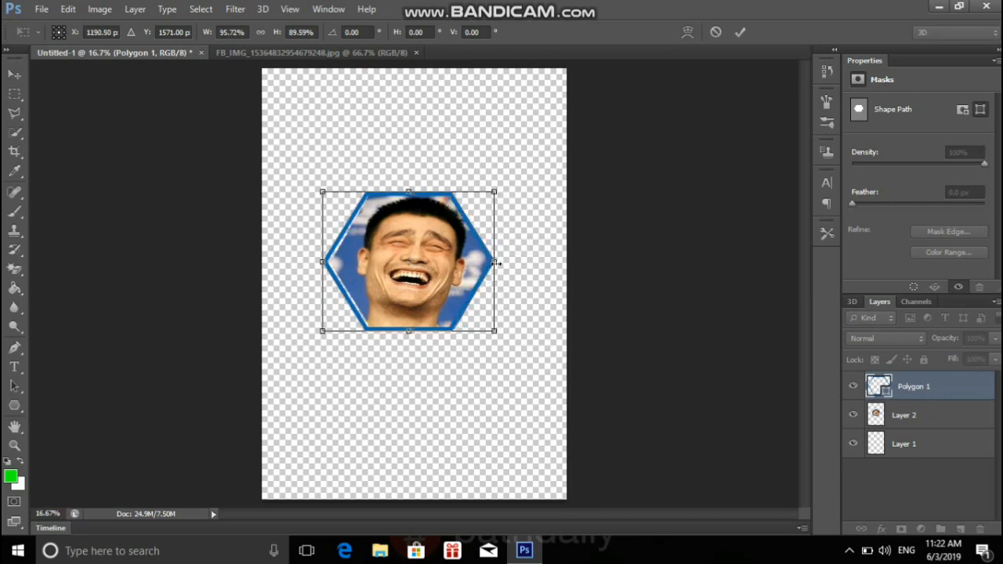
{"action": "left_click_drag", "start_coordinate": [322, 264], "coordinate": [331, 265]}
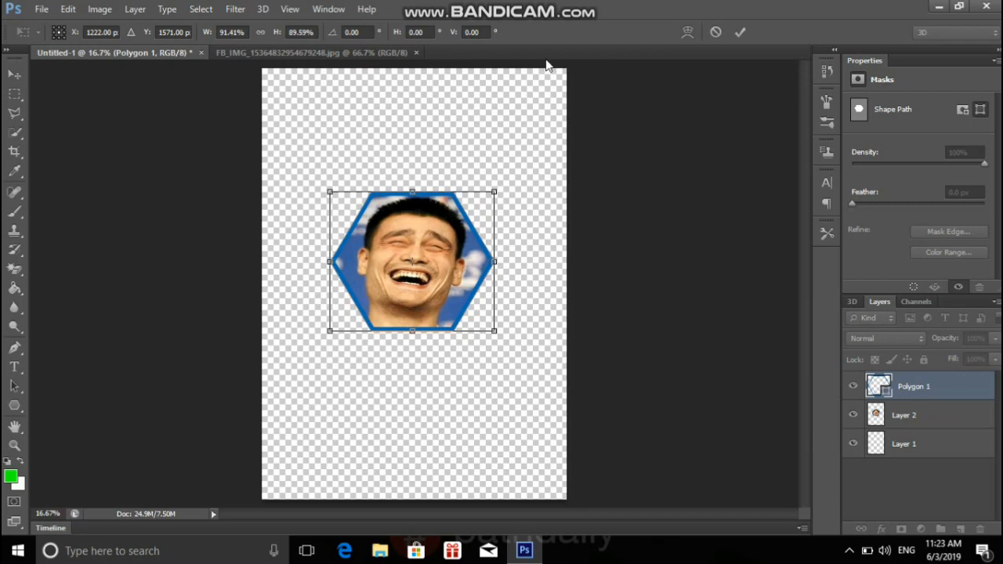
{"action": "left_click", "coordinate": [740, 32]}
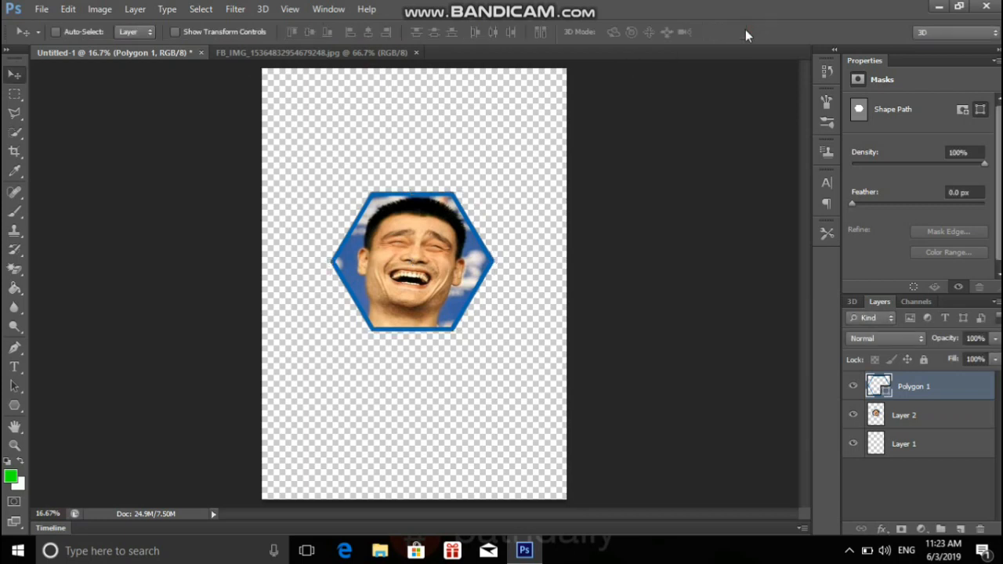
Set the hexagon outline's stroke width to 13.13 pt.
{"action": "left_click", "coordinate": [14, 405]}
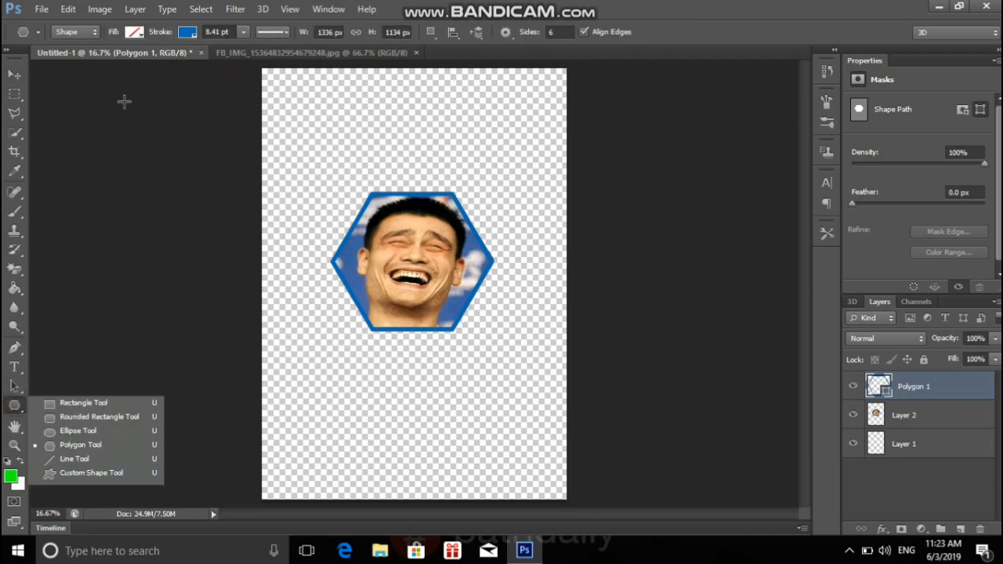
{"action": "left_click", "coordinate": [244, 32]}
{"action": "left_click_drag", "start_coordinate": [244, 47], "coordinate": [248, 46]}
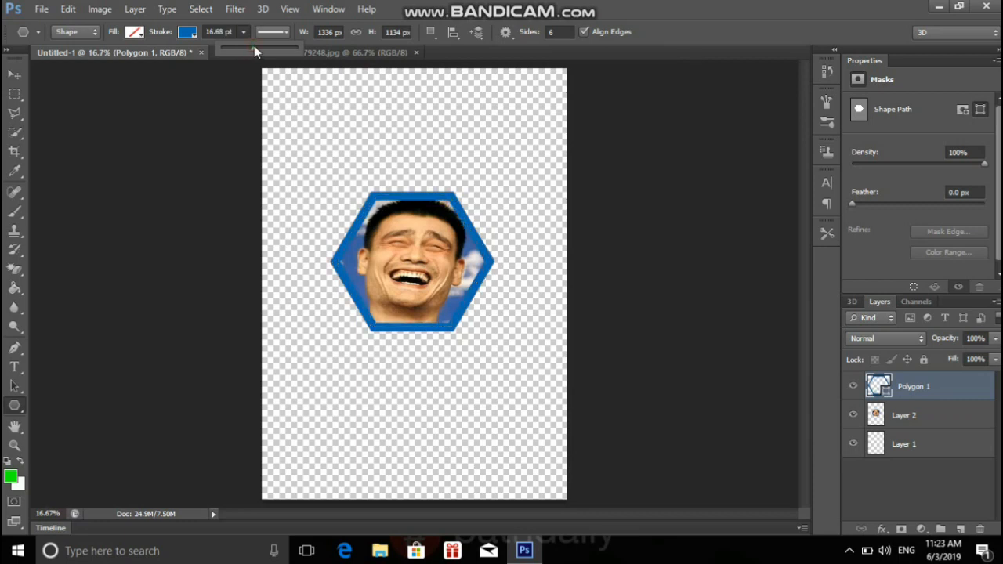
{"action": "left_click", "coordinate": [250, 48]}
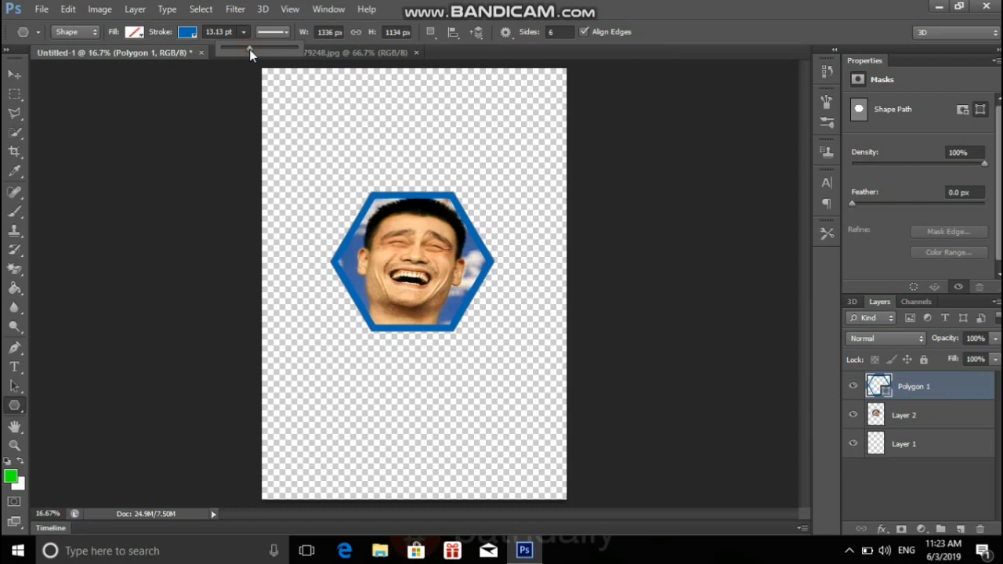
Try green, yellow and other stroke colors on the hexagon outline, ending with light blue.
{"action": "left_click", "coordinate": [192, 33]}
{"action": "left_click", "coordinate": [193, 34]}
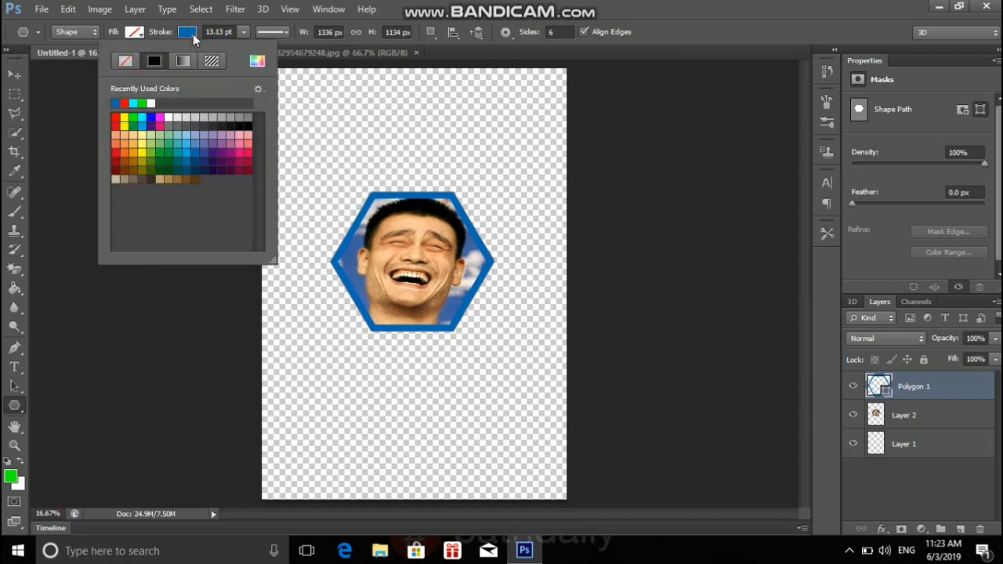
{"action": "left_click", "coordinate": [143, 101]}
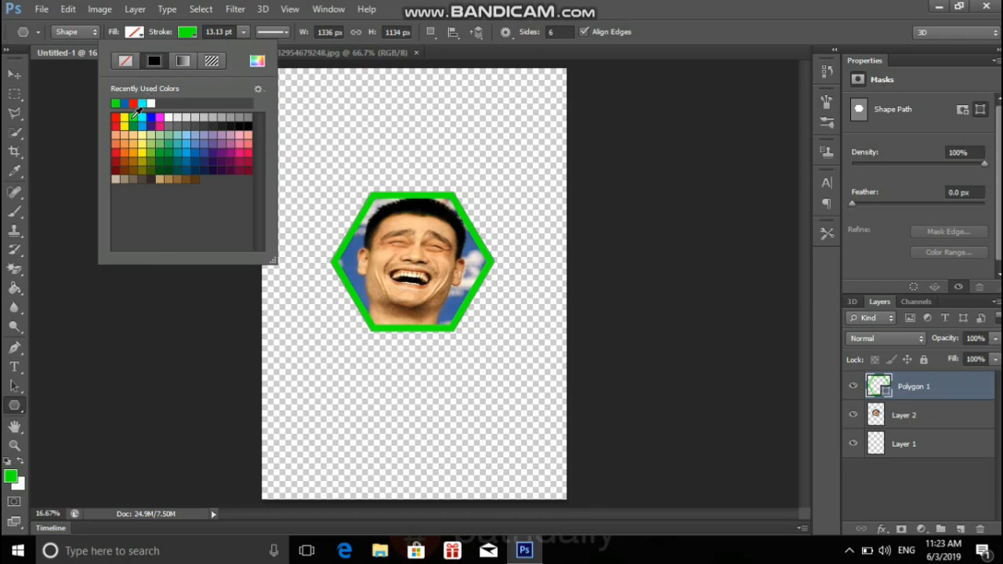
{"action": "left_click", "coordinate": [124, 118]}
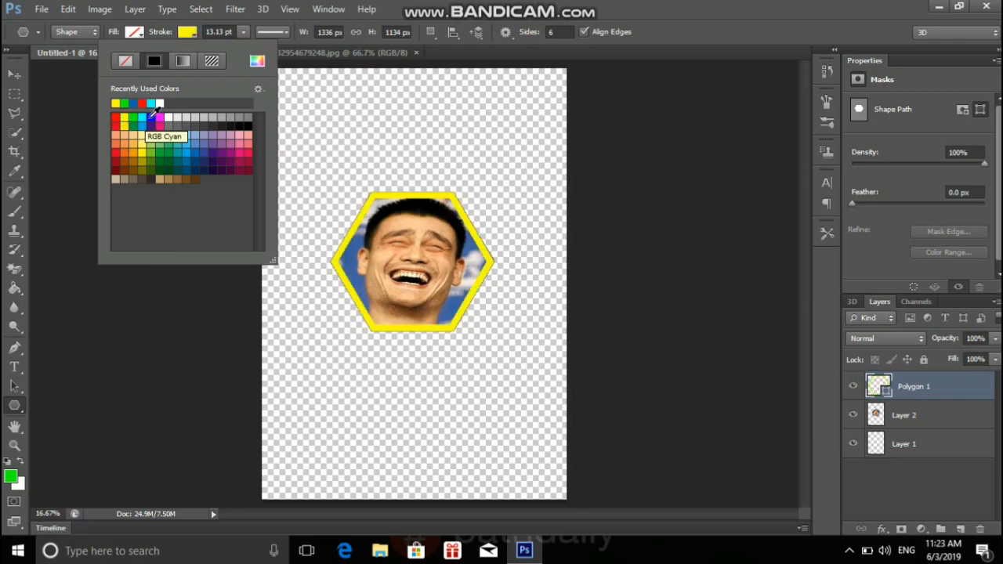
{"action": "left_click", "coordinate": [159, 117]}
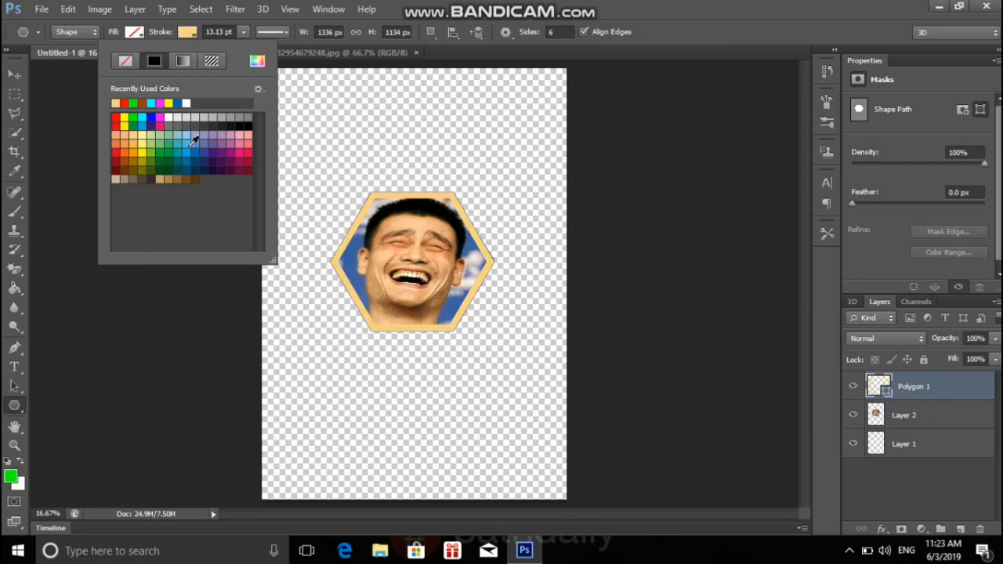
{"action": "left_click", "coordinate": [186, 154]}
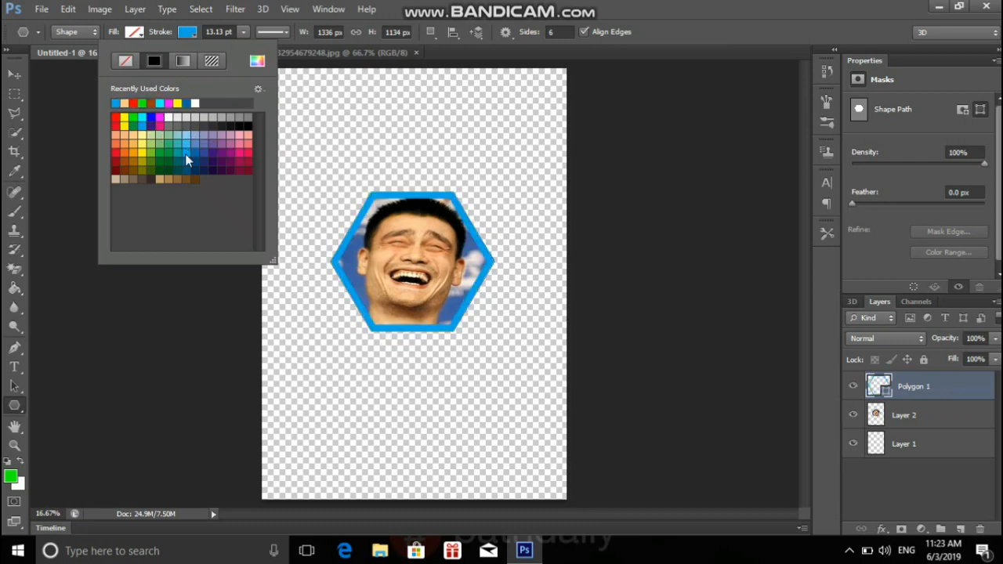
Merge all visible layers into a single layer, starting from Layer 1.
{"action": "left_click", "coordinate": [14, 76]}
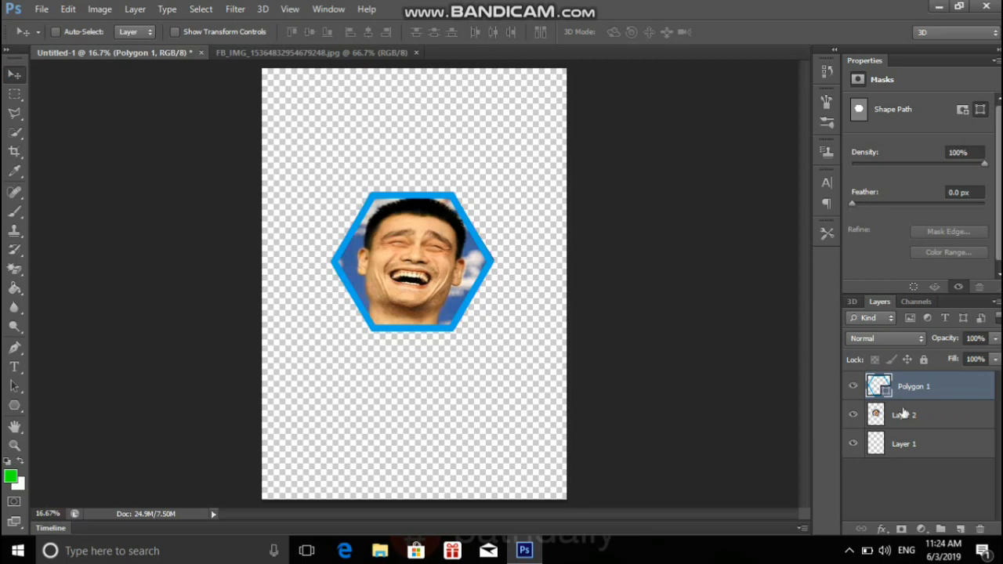
{"action": "left_click", "coordinate": [936, 448]}
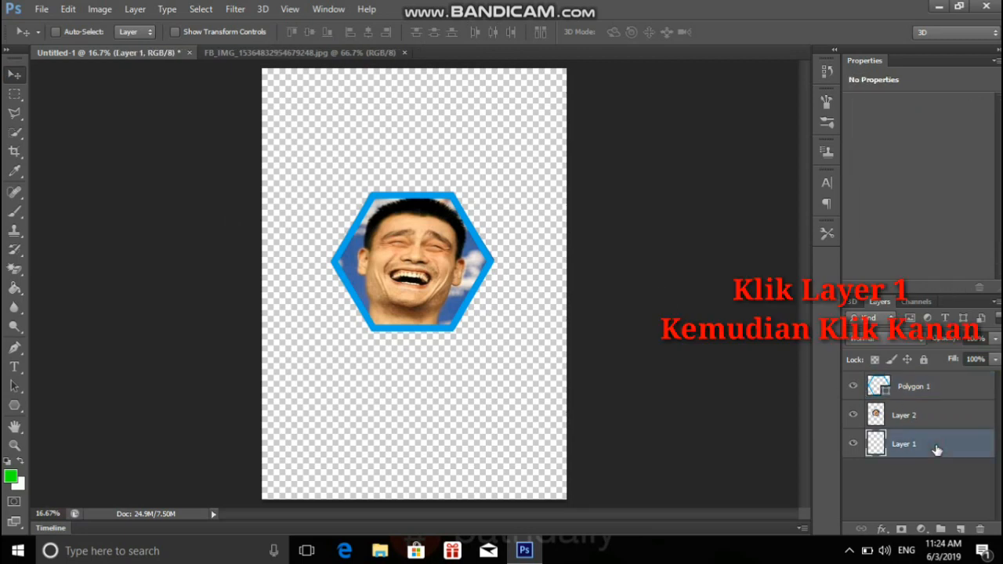
{"action": "right_click", "coordinate": [938, 449]}
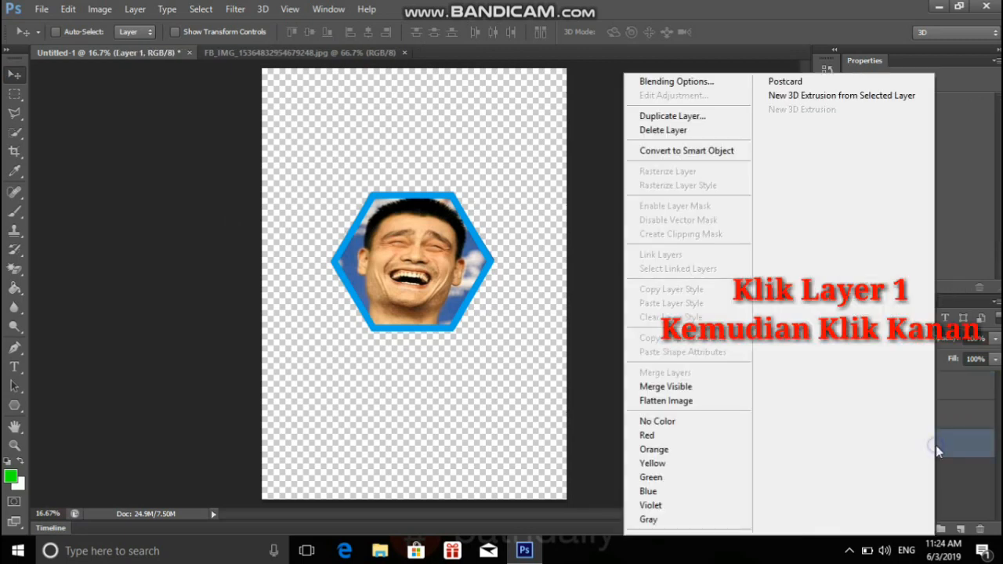
{"action": "left_click", "coordinate": [713, 391]}
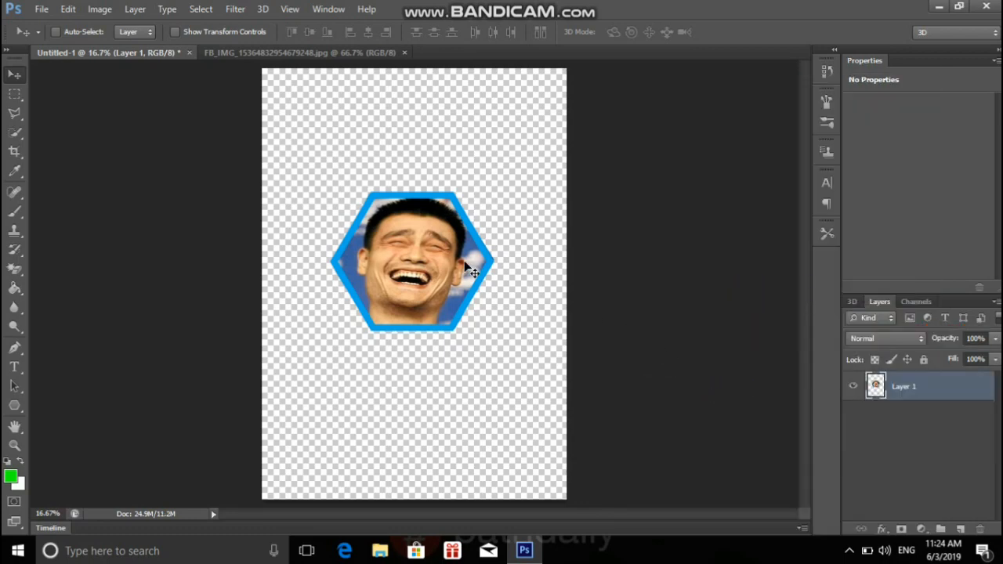
Move the merged hexagon portrait slightly right and up, and scale it to about 132.34% width and 143.39% height.
{"action": "mouse_move", "coordinate": [465, 272]}
{"action": "left_mouse_down"}
{"action": "mouse_move", "coordinate": [466, 237]}
{"action": "mouse_move", "coordinate": [479, 268]}
{"action": "left_mouse_up"}
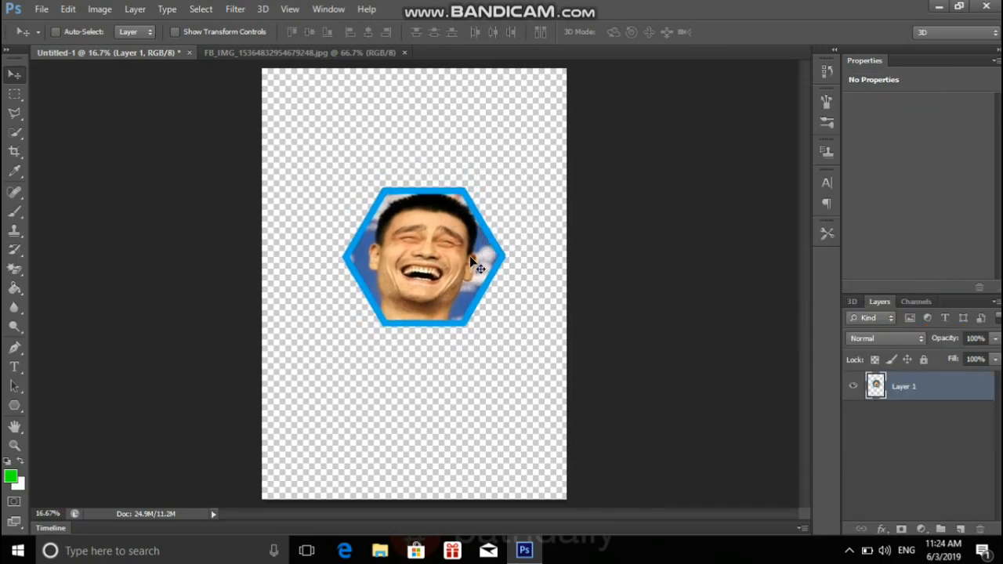
{"action": "key", "text": "ctrl+t"}
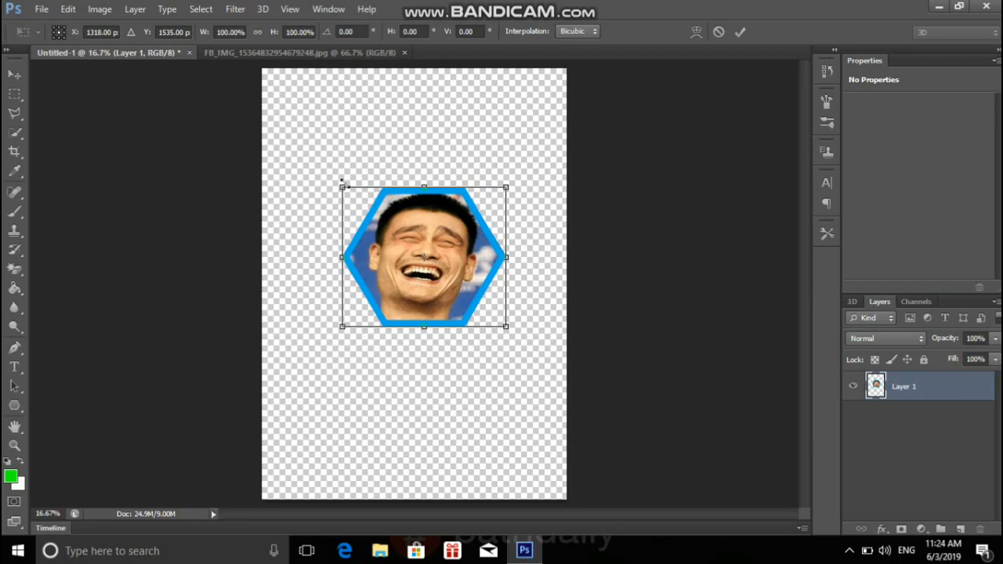
{"action": "left_click_drag", "start_coordinate": [342, 185], "coordinate": [311, 153]}
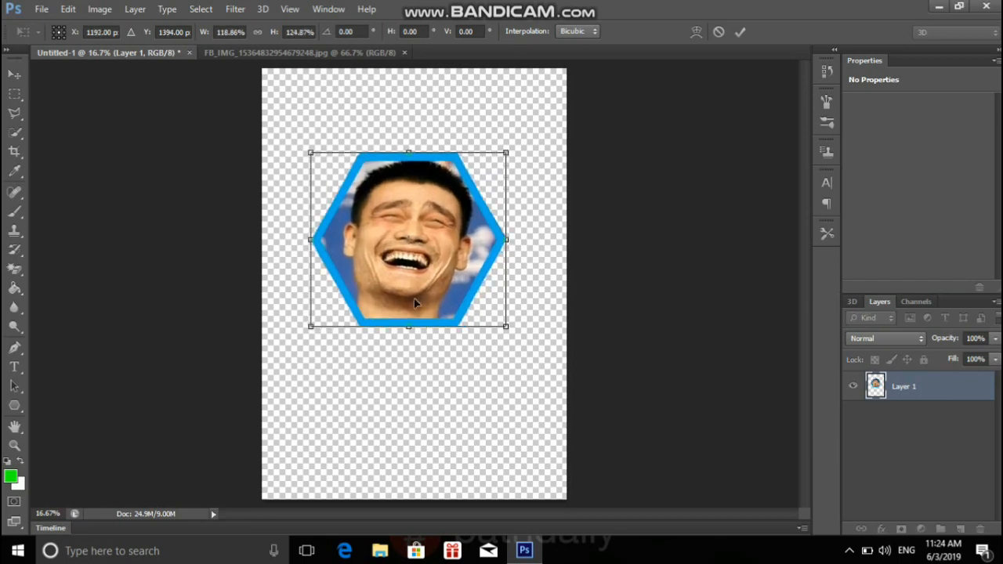
{"action": "left_click_drag", "start_coordinate": [408, 325], "coordinate": [412, 352]}
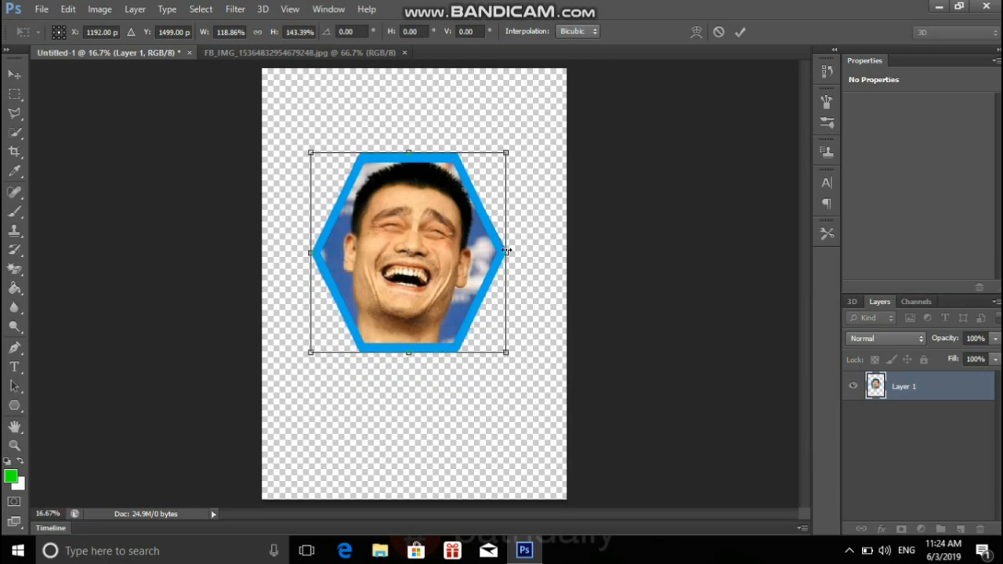
{"action": "left_click_drag", "start_coordinate": [507, 252], "coordinate": [529, 251]}
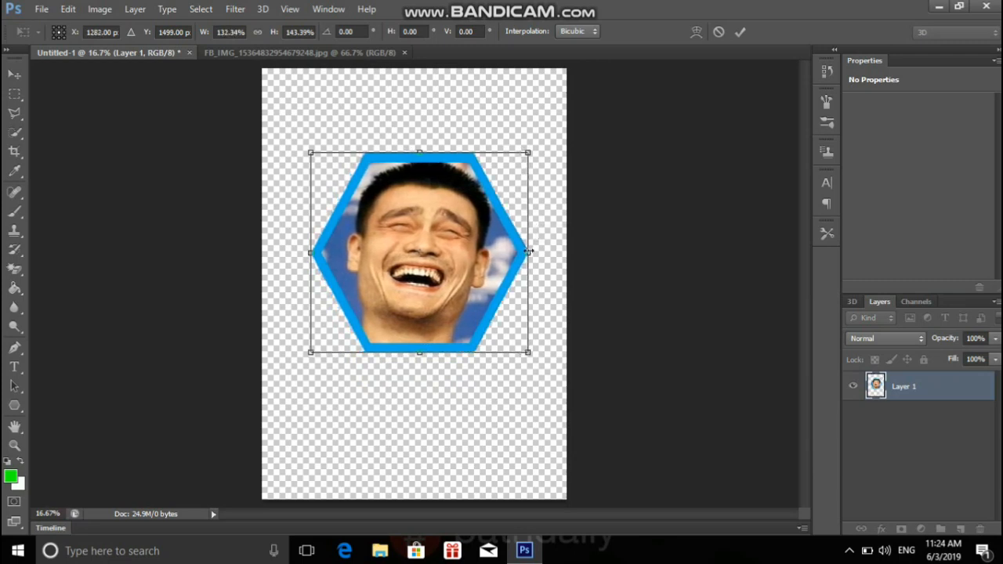
{"action": "left_click", "coordinate": [738, 34]}
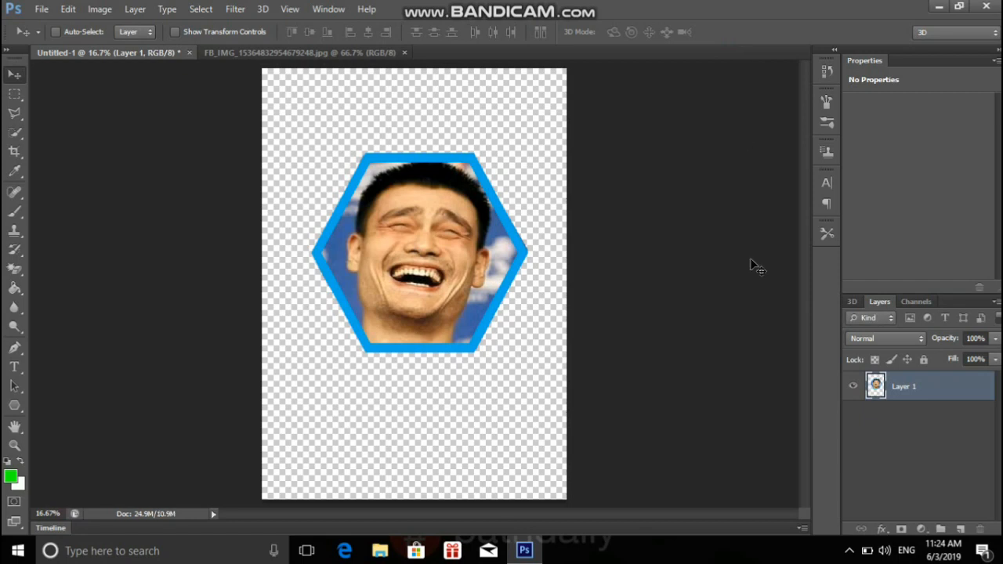
{"action": "left_click", "coordinate": [851, 552]}
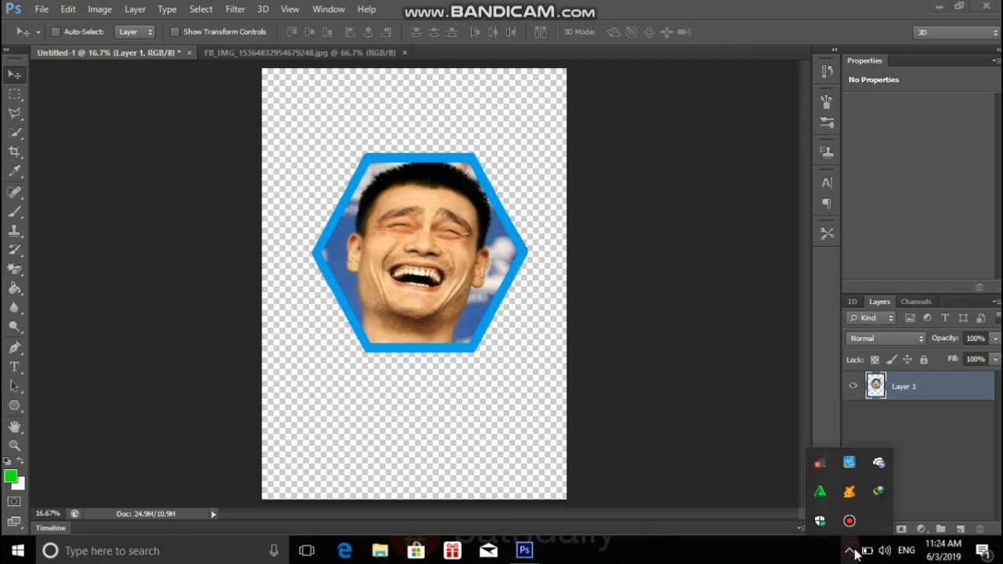
{"action": "left_click", "coordinate": [854, 550]}
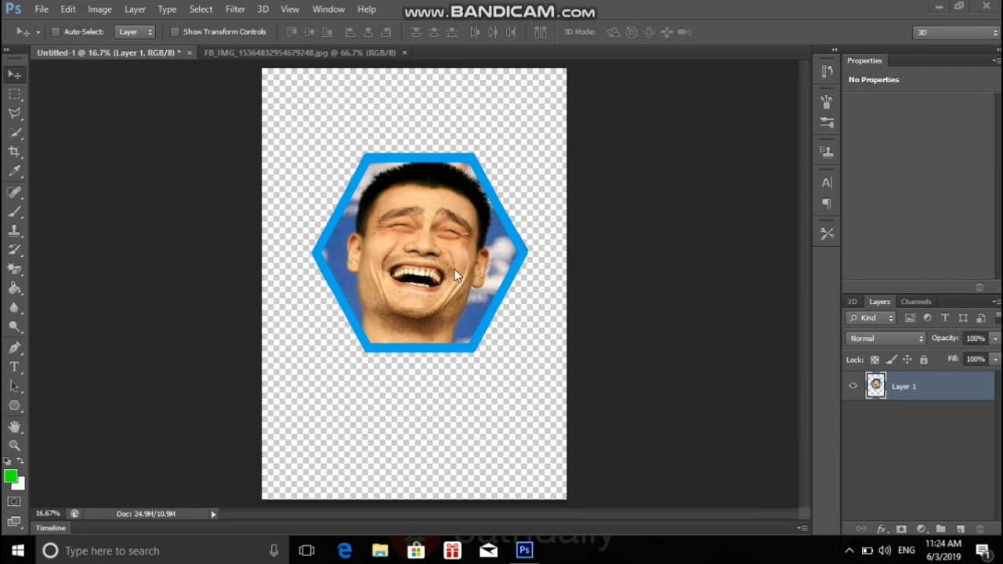
Save the hexagon portrait as a PNG copy named "shape memes".
{"action": "left_click", "coordinate": [41, 9]}
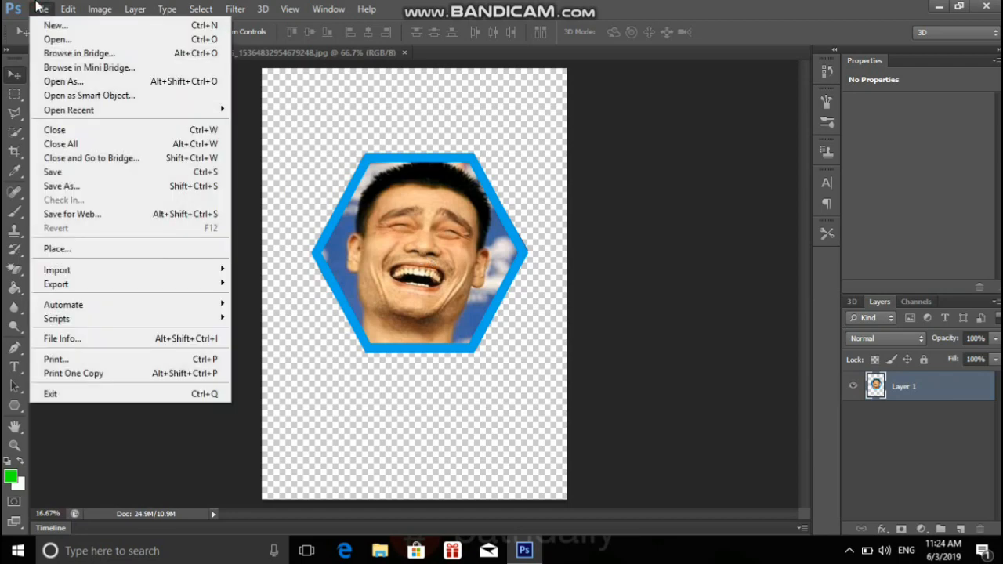
{"action": "left_click", "coordinate": [53, 174]}
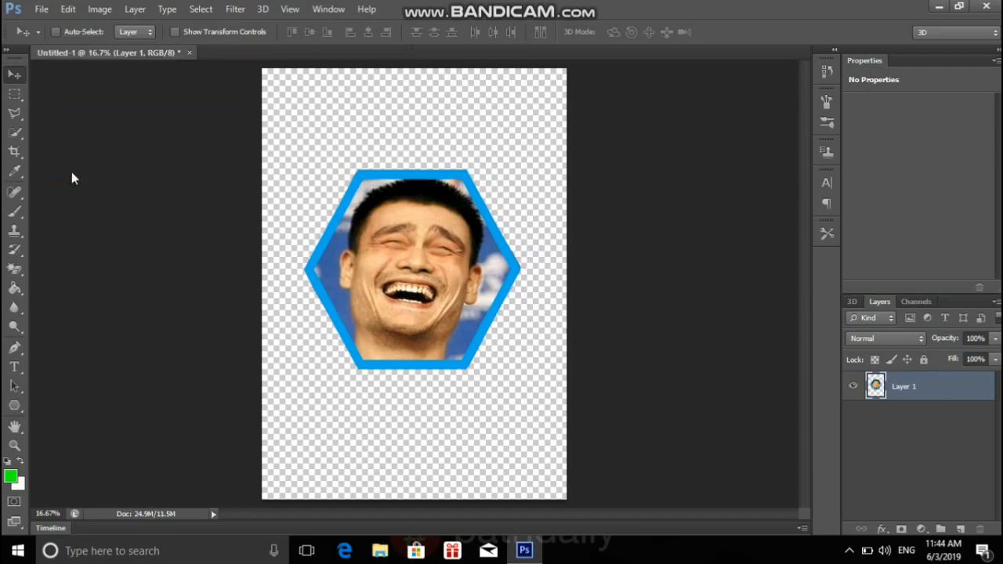
{"action": "key", "text": "ctrl+s"}
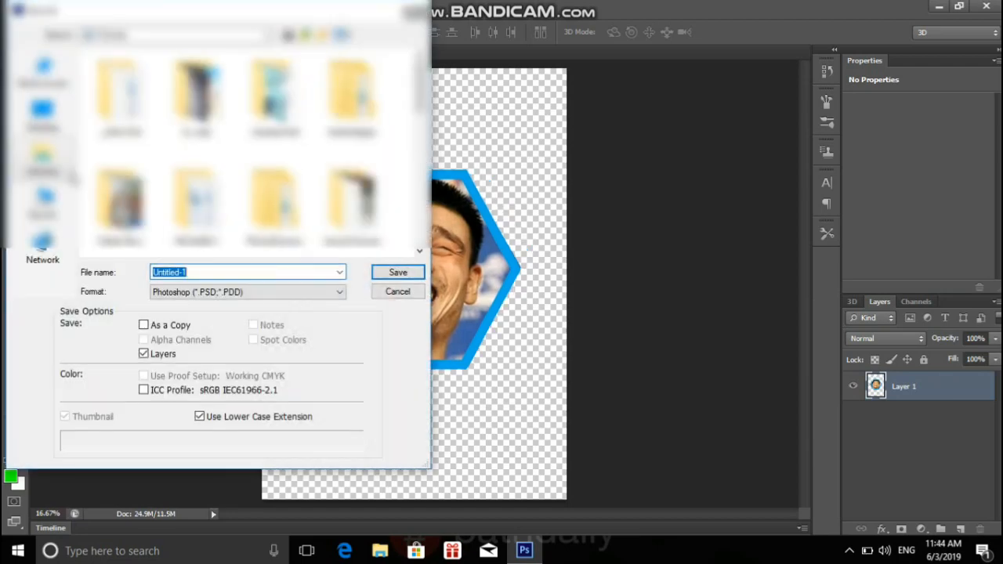
{"action": "key", "text": "BackSpace"}
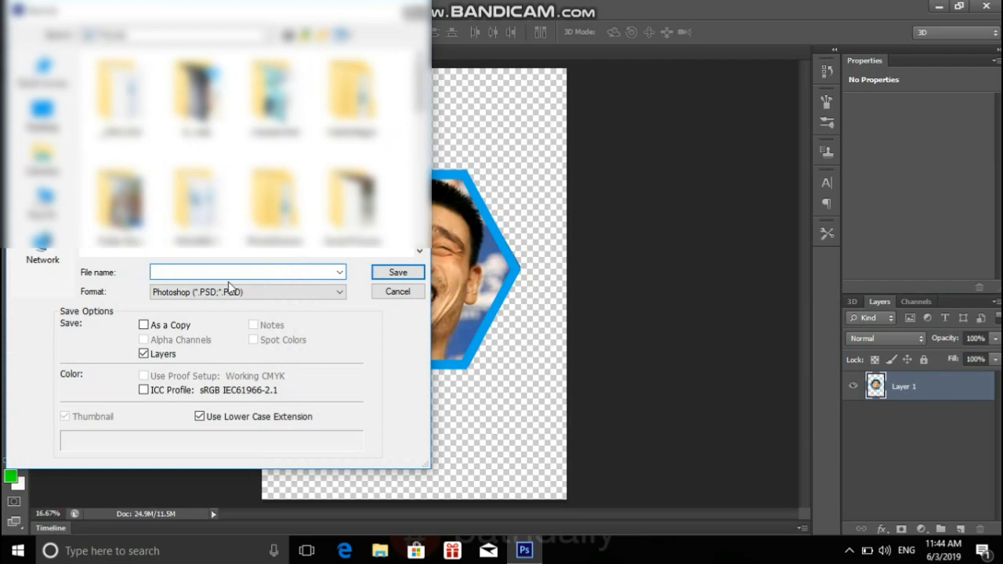
{"action": "type", "text": "sh"}
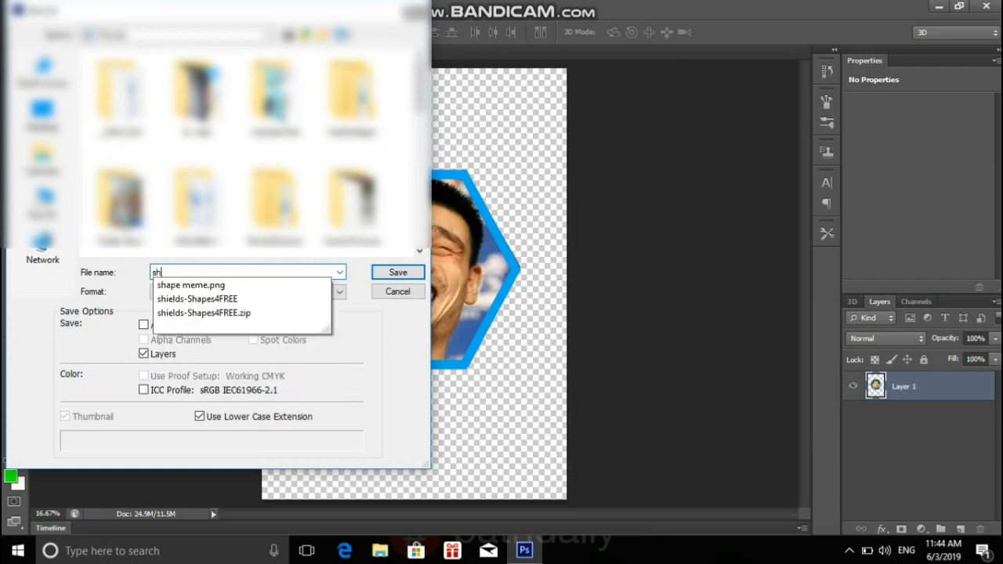
{"action": "type", "text": "ape me"}
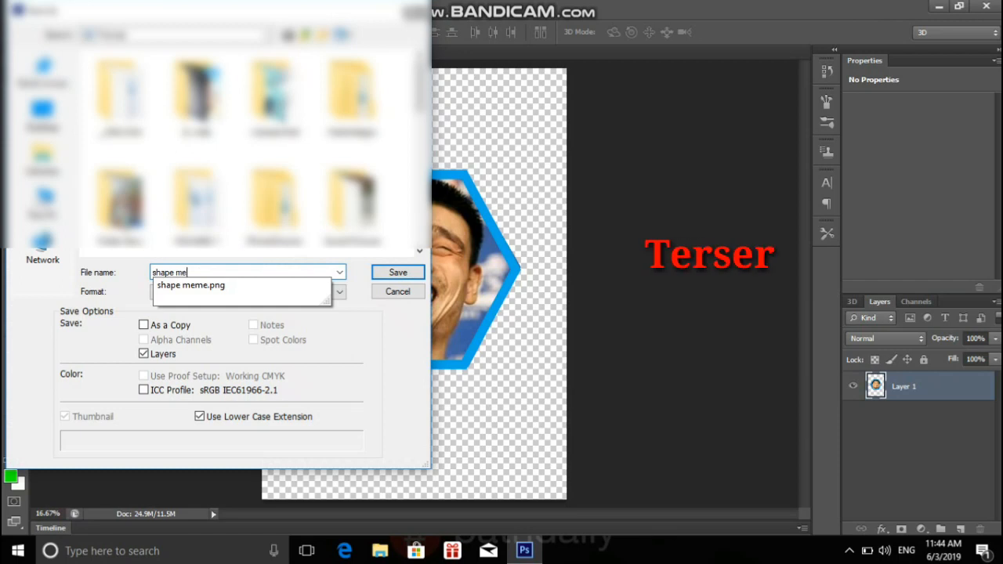
{"action": "type", "text": "mes"}
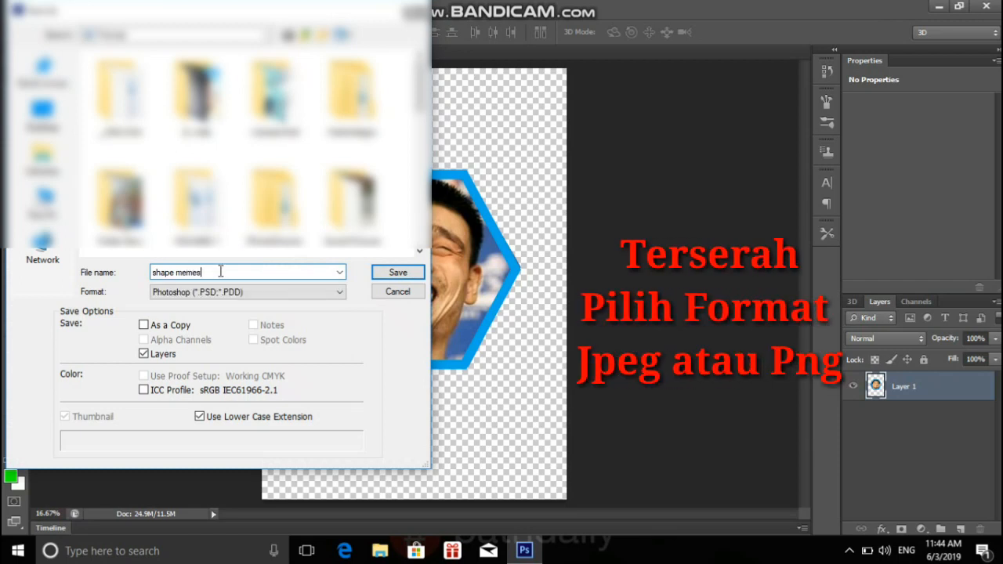
{"action": "left_click", "coordinate": [339, 292]}
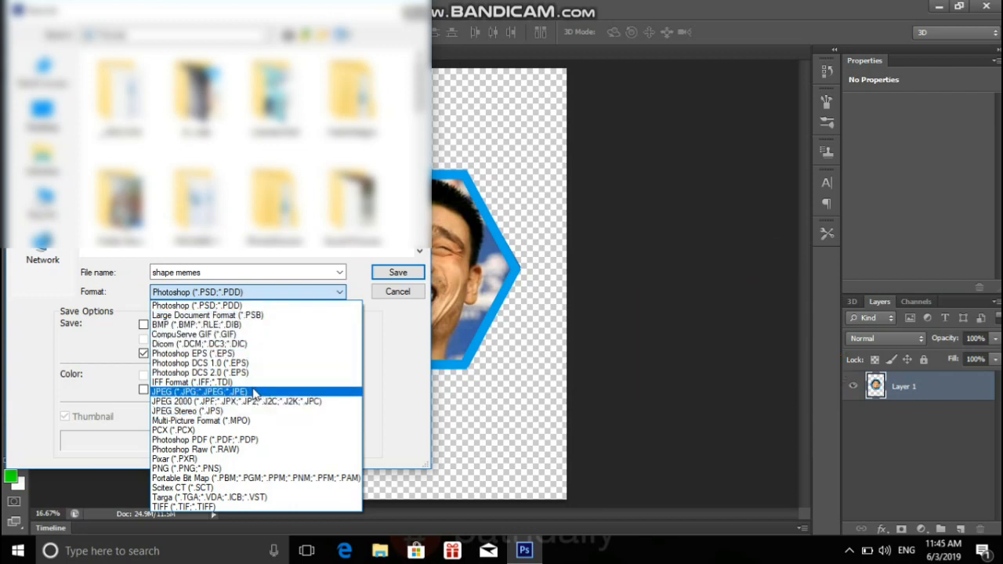
{"action": "left_click", "coordinate": [238, 469]}
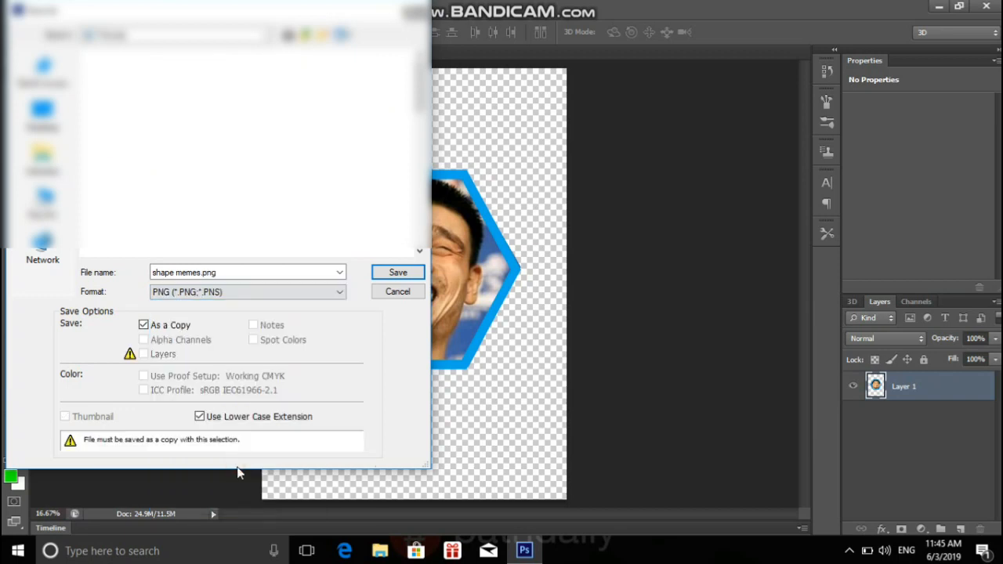
{"action": "left_click", "coordinate": [851, 551]}
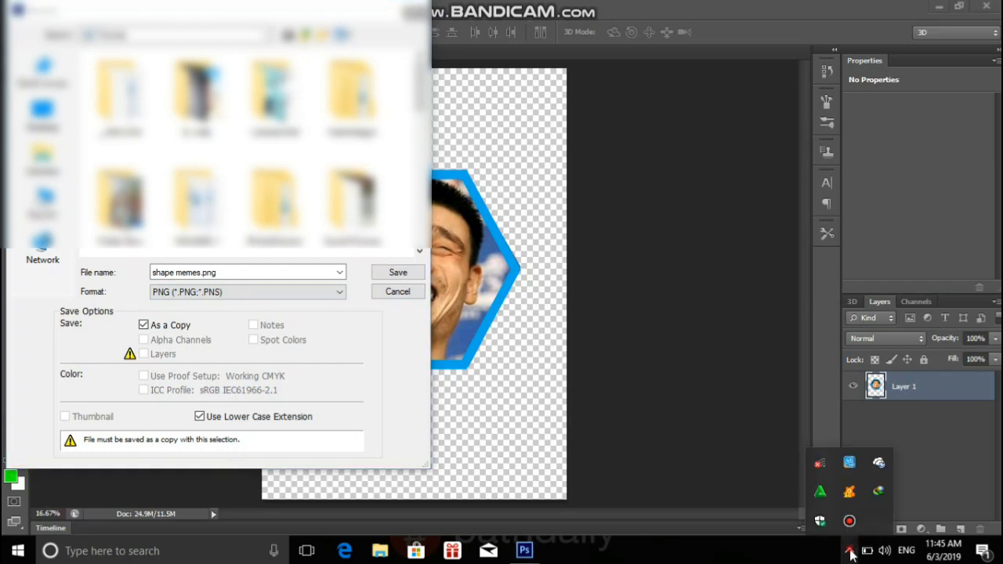
{"action": "left_click", "coordinate": [851, 551]}
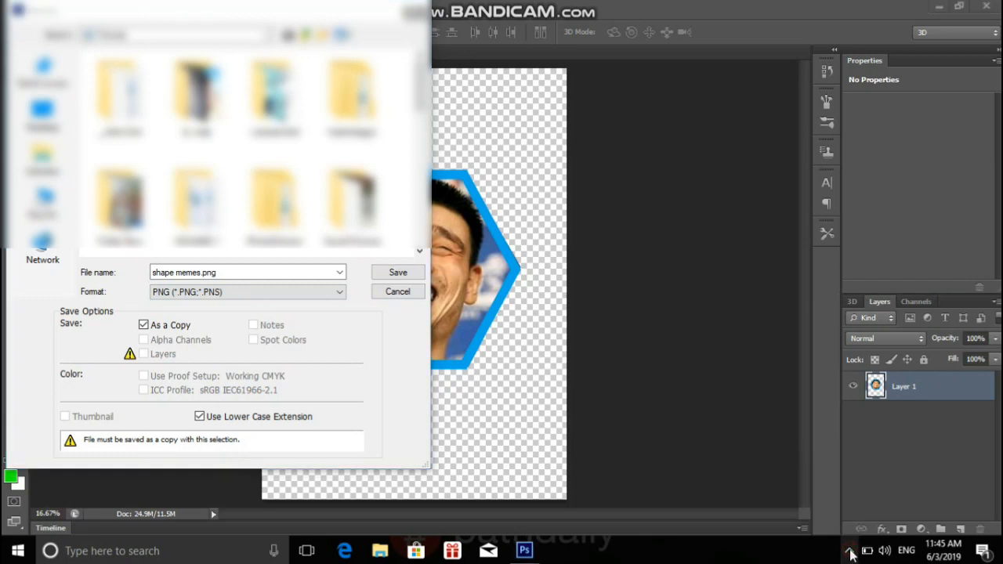
{"action": "left_click", "coordinate": [399, 274]}
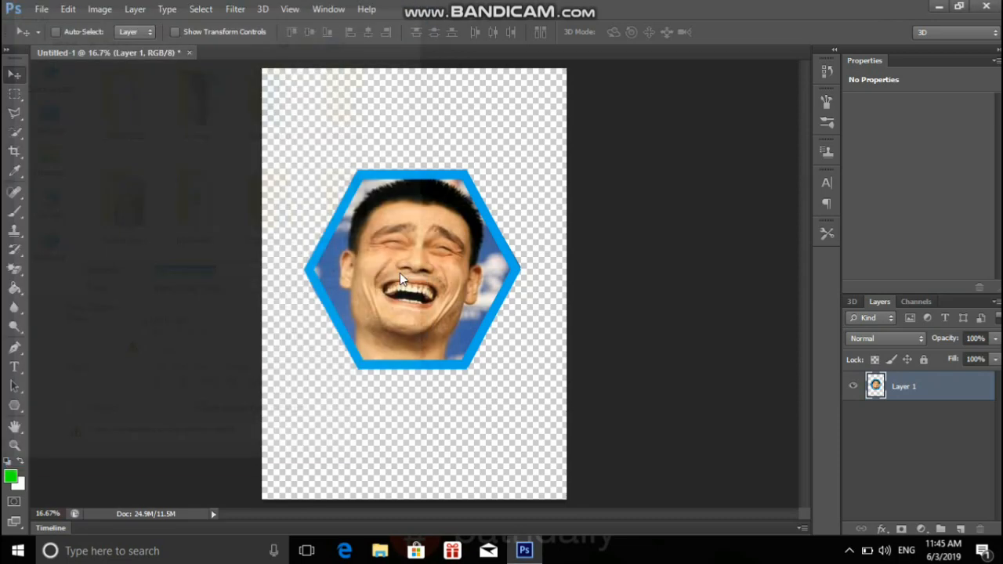
{"action": "left_click", "coordinate": [533, 168]}
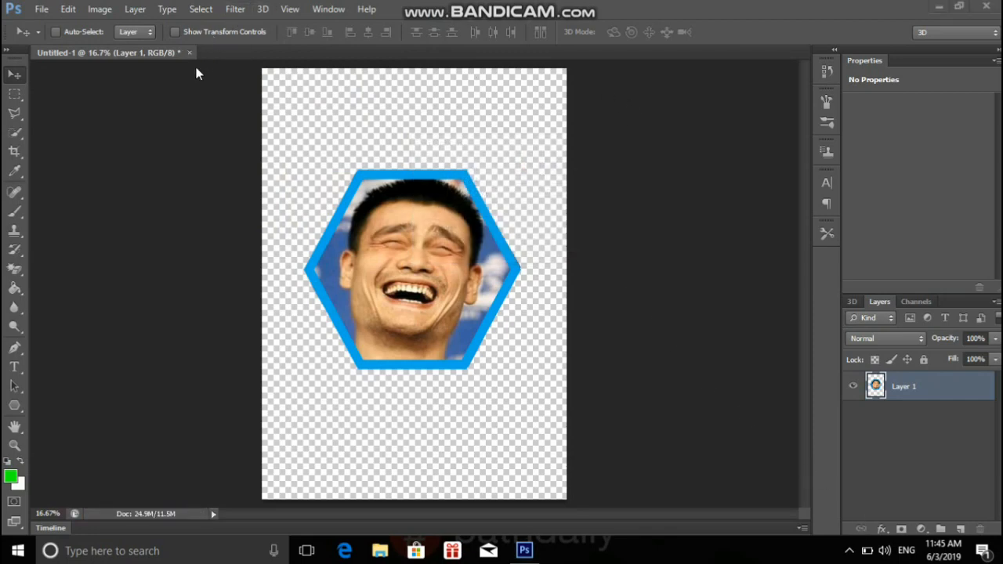
Close the Untitled-1 document without saving its changes.
{"action": "left_click", "coordinate": [190, 53]}
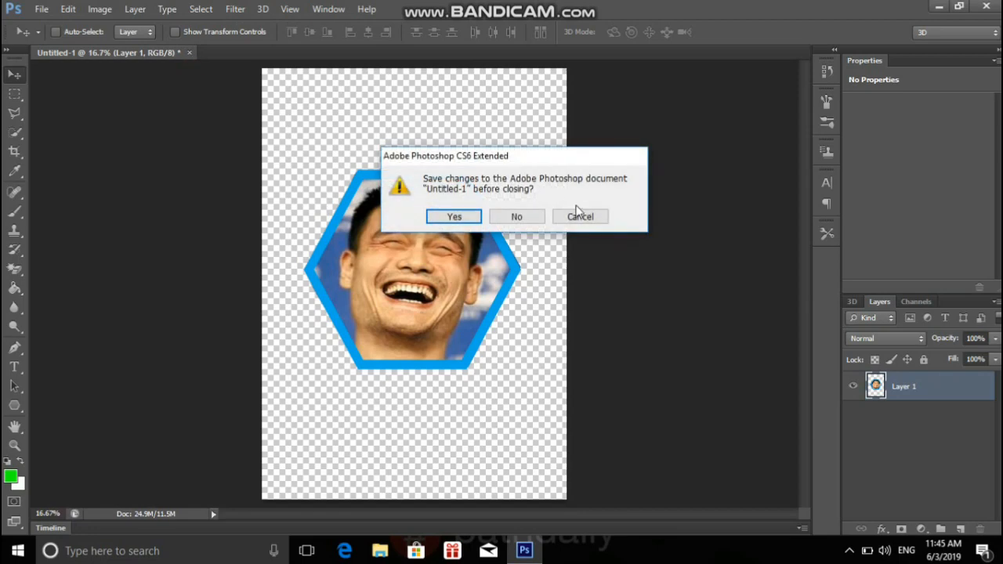
{"action": "left_click", "coordinate": [517, 216]}
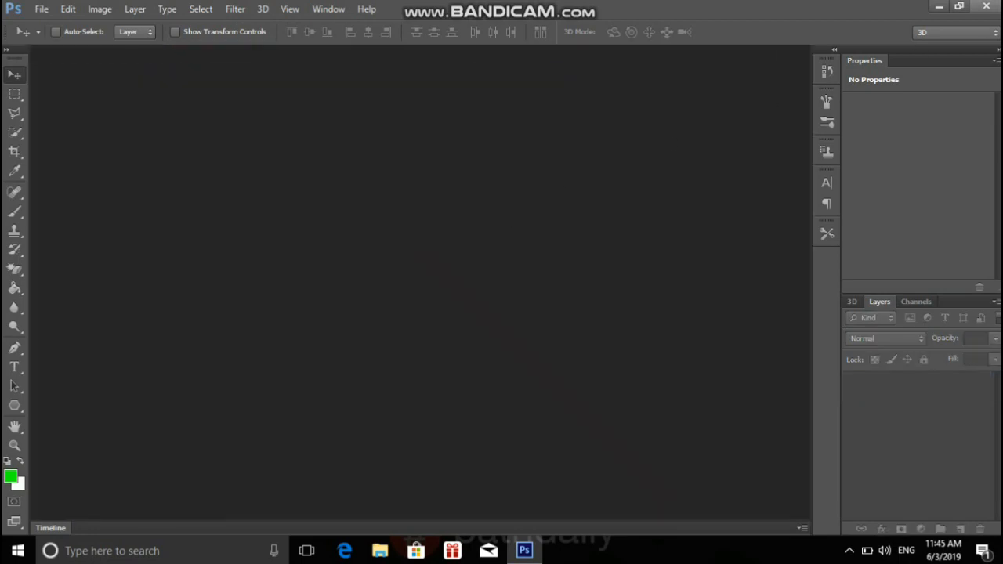